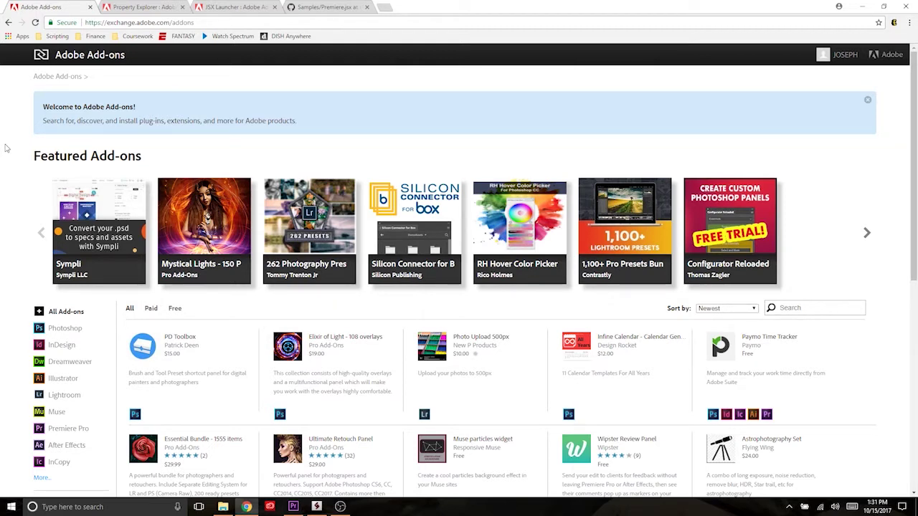
Step: Look over the Property Explorer and JSX Launcher add-on pages, then bring Premiere Pro forward
click(141, 6)
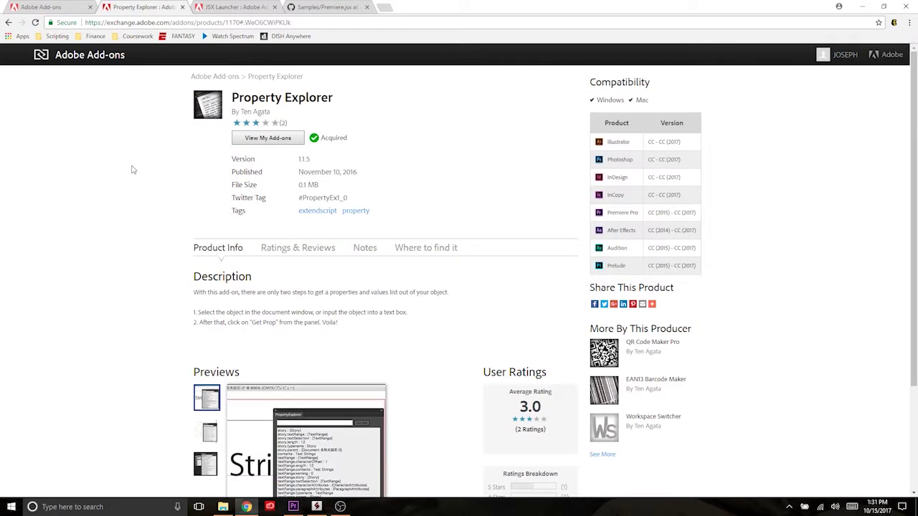
click(234, 6)
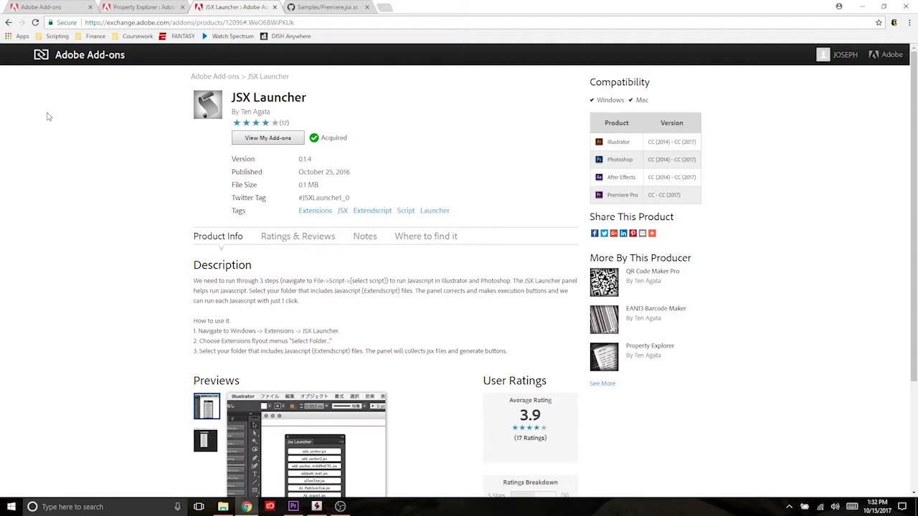
click(293, 507)
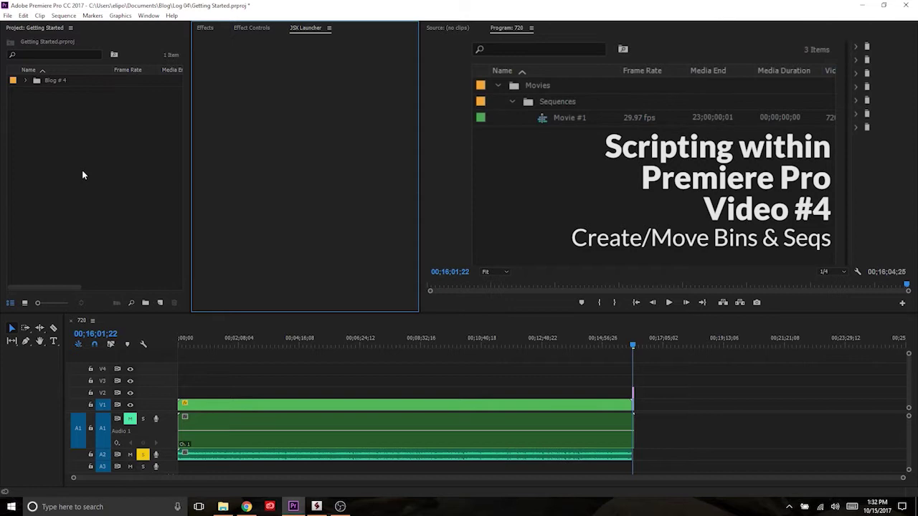
Step: Show the JSX Launcher panel via Window > Extensions > JSX Launcher
click(148, 15)
mouse_move(171, 16)
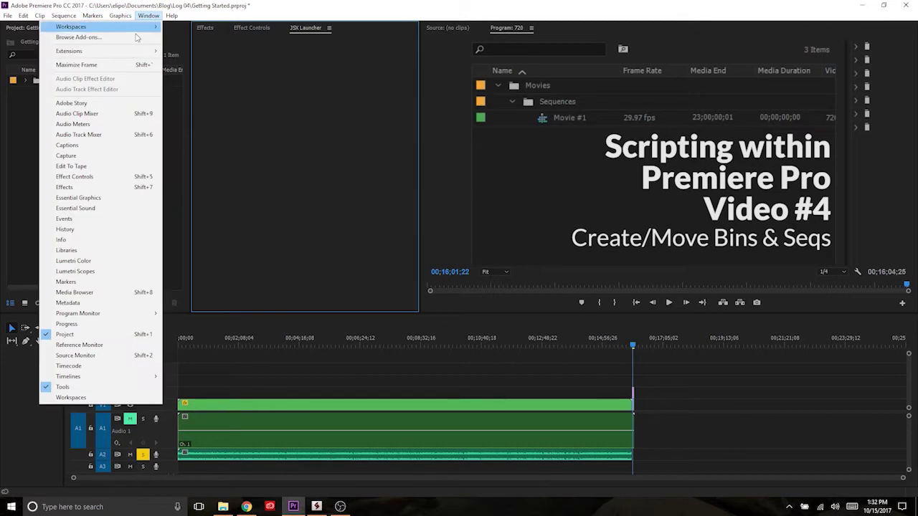
mouse_move(132, 52)
click(192, 93)
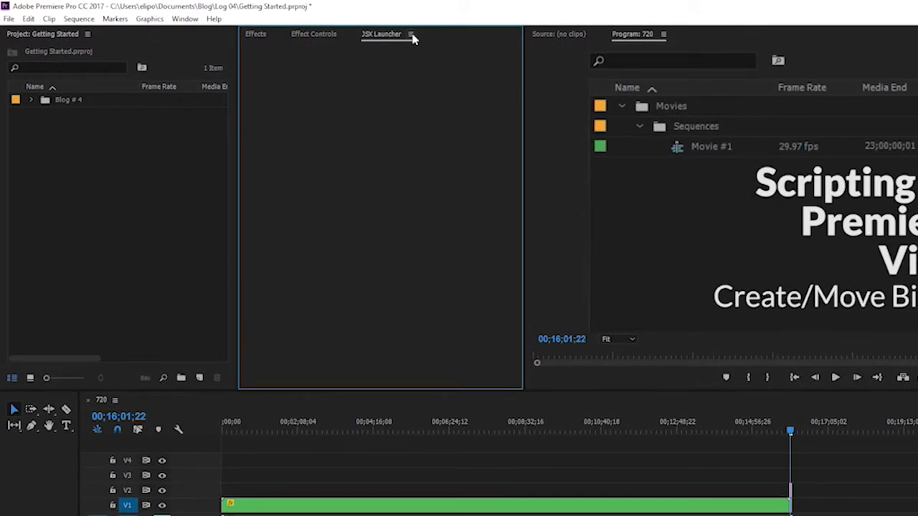
Step: Set the JSX Launcher script folder to Documents > Blog > Log 04, listing #4_Full.jsx and #4_walkthrough.jsx
click(411, 34)
click(452, 95)
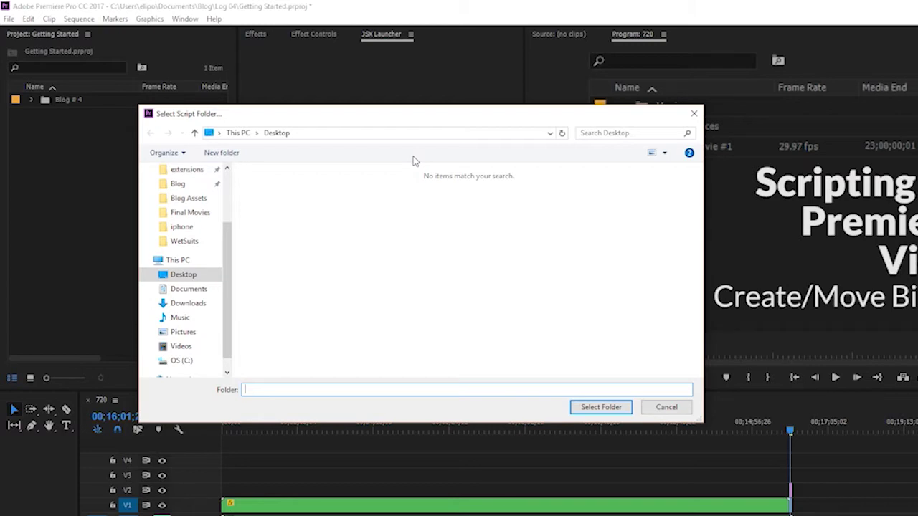
click(176, 186)
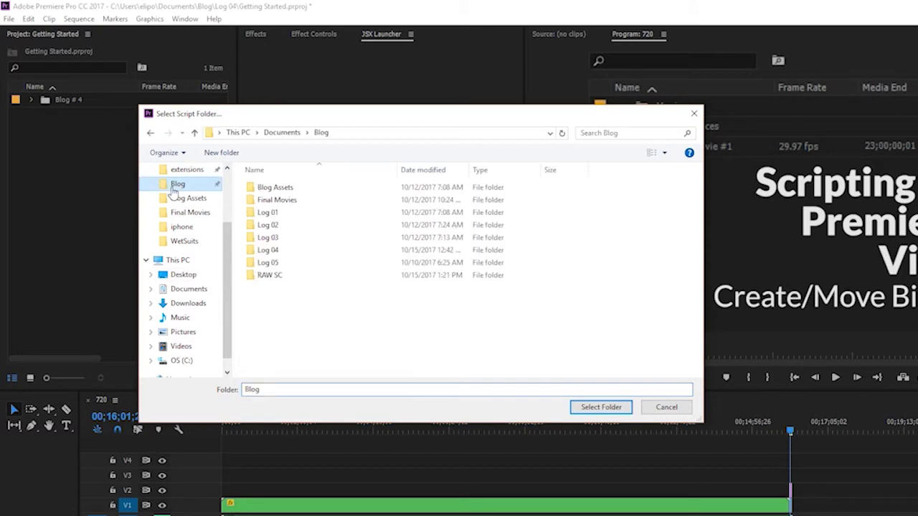
click(266, 252)
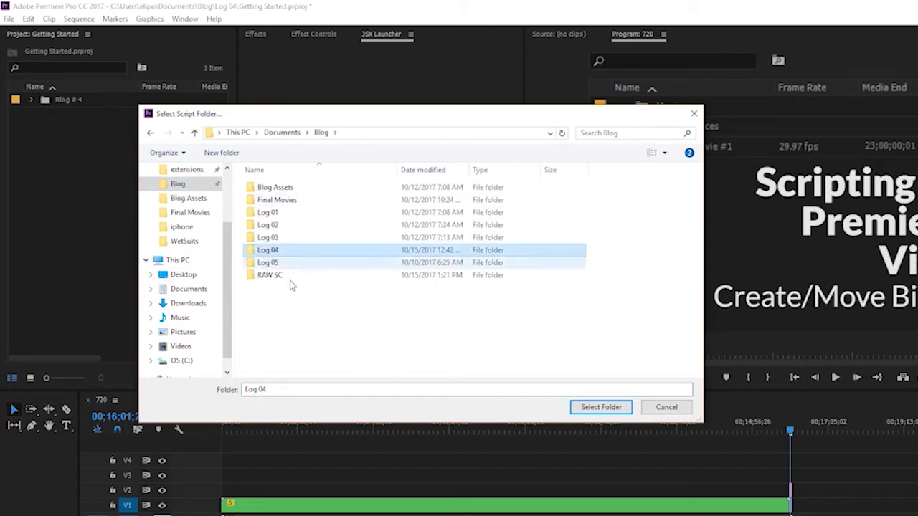
click(600, 407)
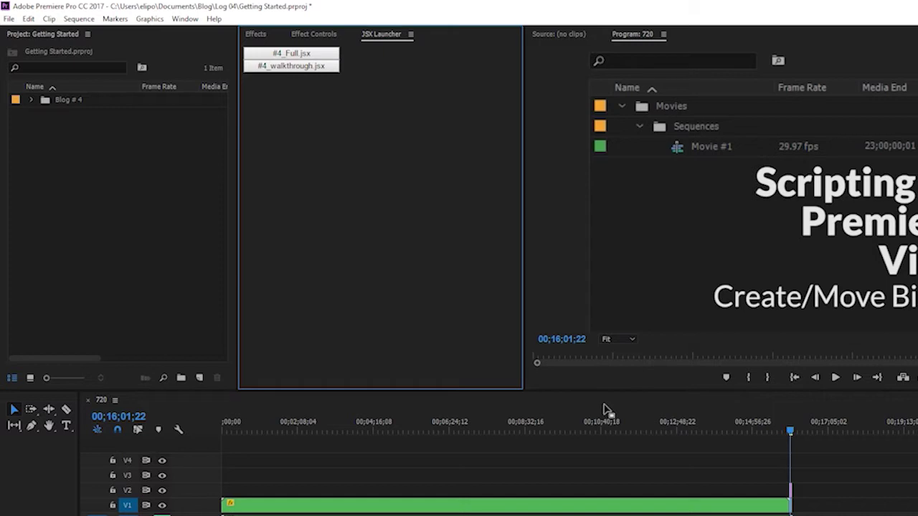
Step: Run #4_Full.jsx, accept the New Sequence settings, and expand the Sequences and Movies bins
click(299, 57)
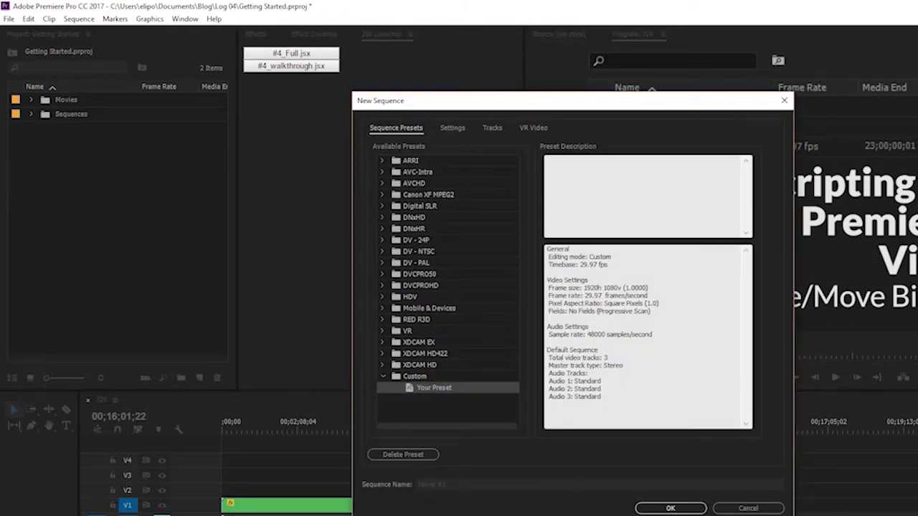
click(670, 508)
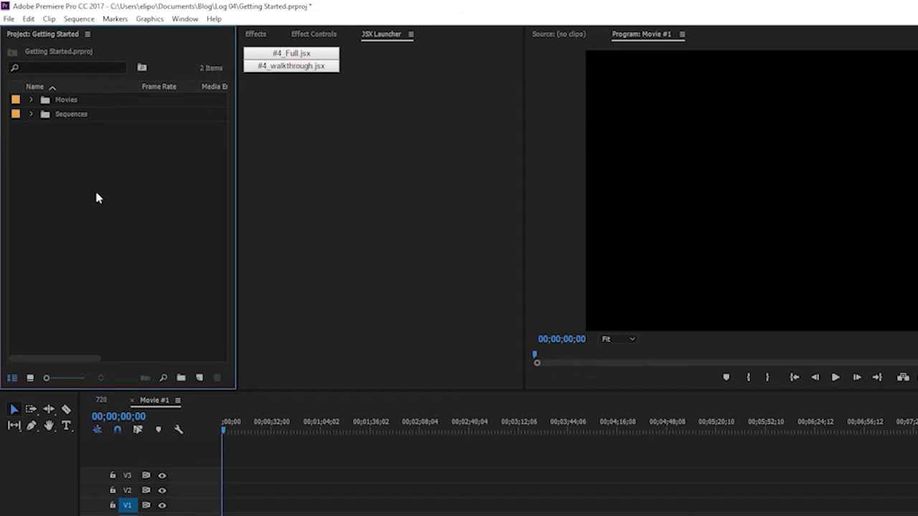
click(30, 114)
click(30, 100)
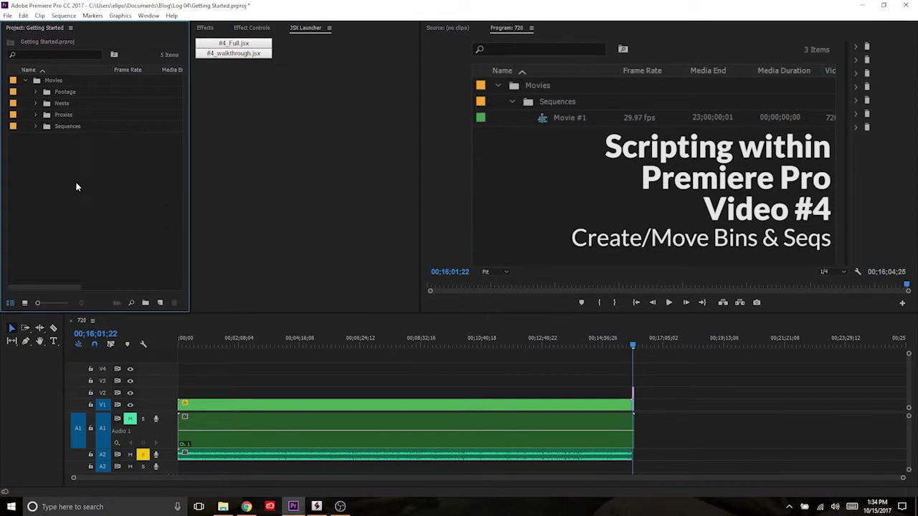
Step: Switch to the browser and go back to the Property Explorer add-on page
click(246, 507)
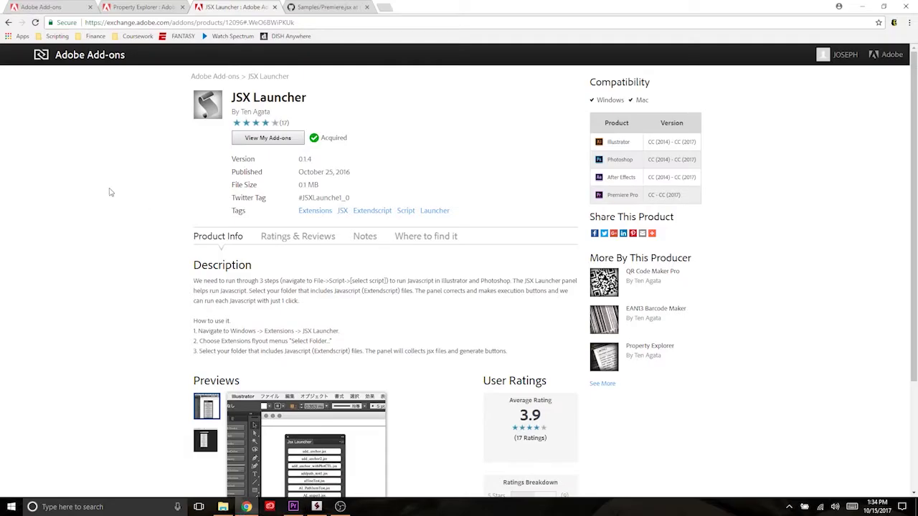
key(ctrl+shift+Tab)
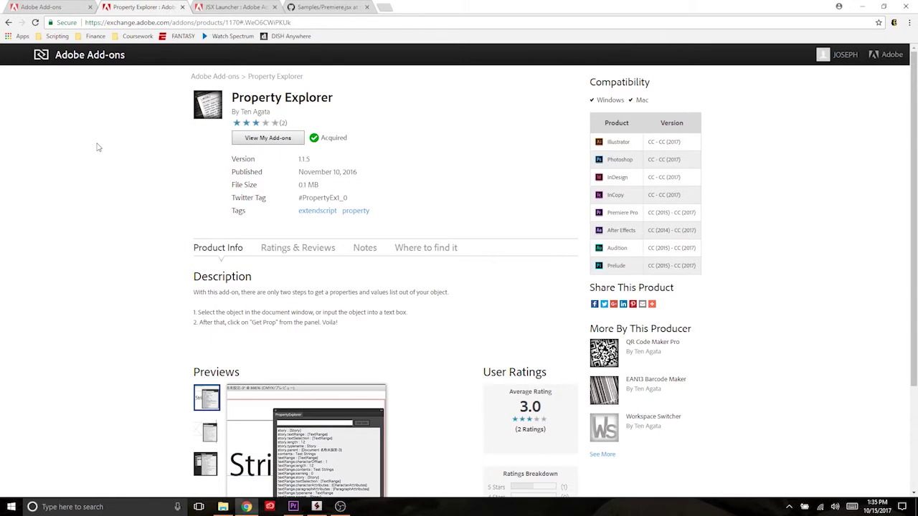
Step: In ExtendScript Toolkit, drag the editor splitter left to widen the console and Data Browser
click(316, 507)
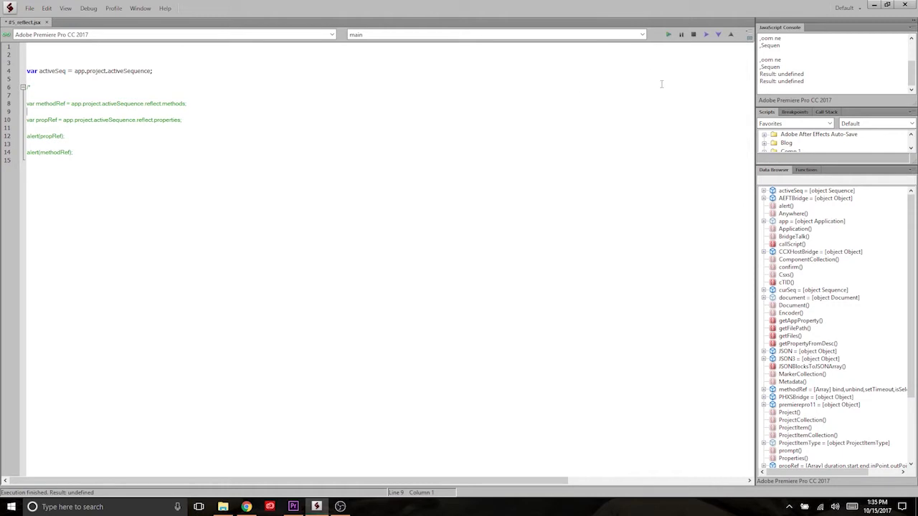
drag(754, 138, 393, 142)
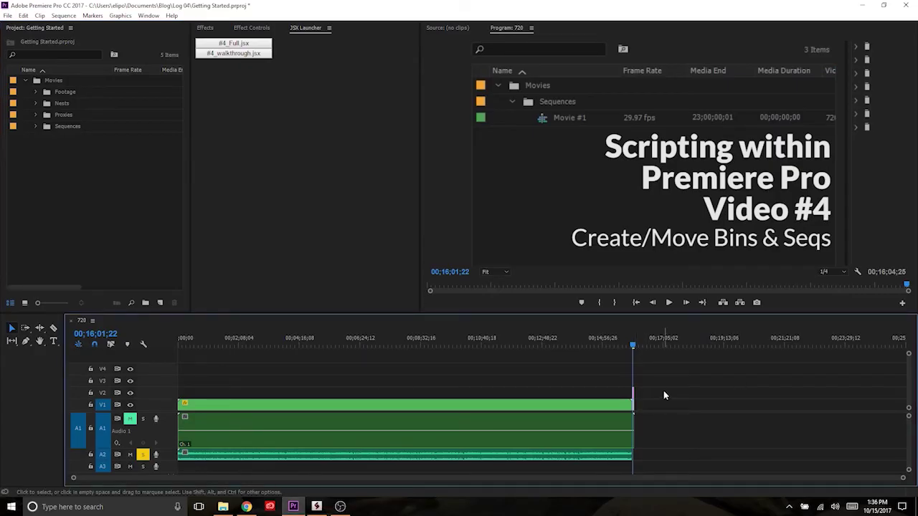
Step: Select the clip on track V1 in the timeline, then return to ExtendScript Toolkit
click(261, 406)
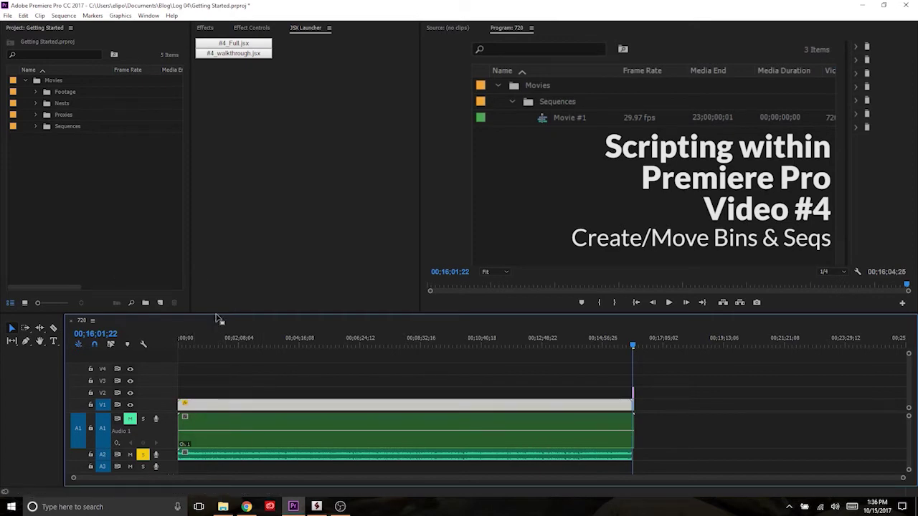
key(alt+Tab)
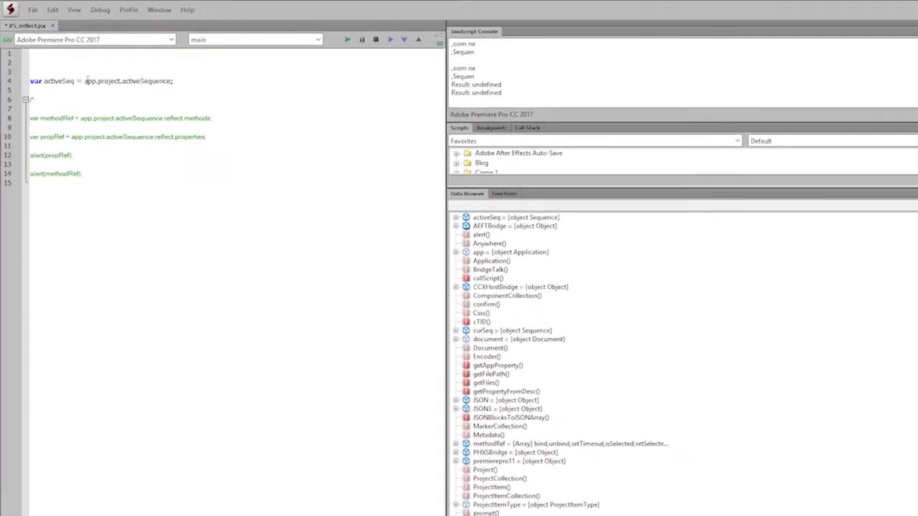
Step: Mark app.project.activeSequence and inspect activeSeq's audioTracks, markers, projectItem and videoTracks in the Data Browser
drag(98, 94, 199, 94)
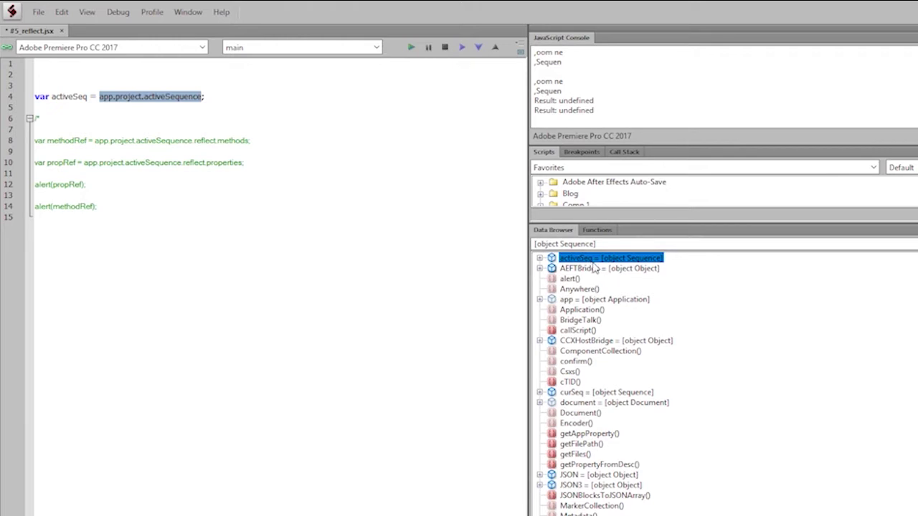
click(539, 260)
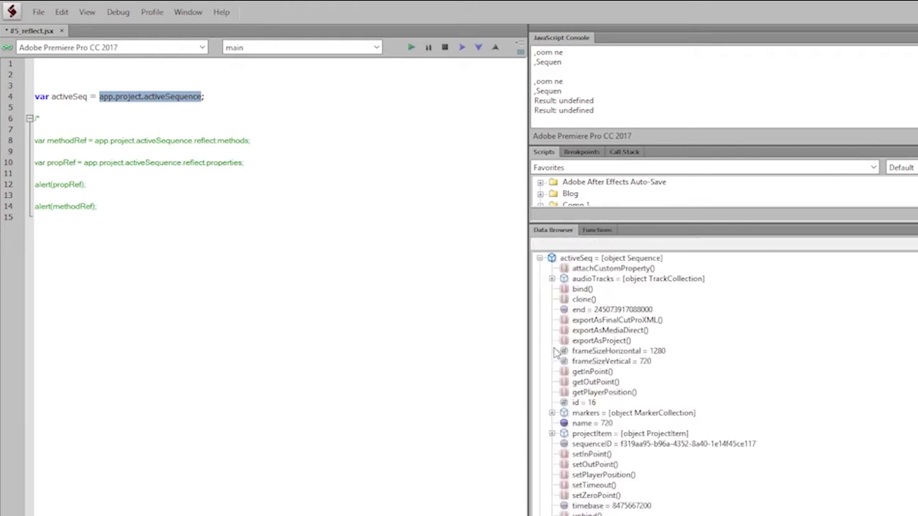
click(552, 245)
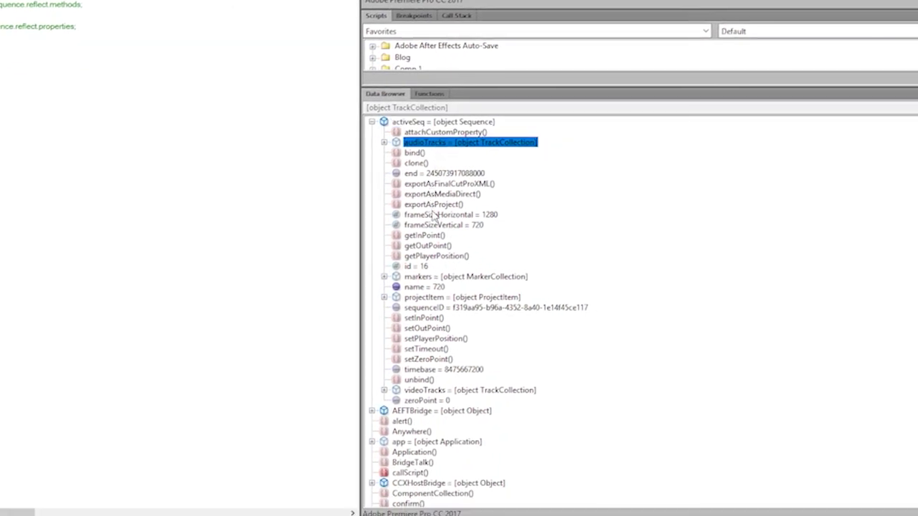
click(422, 276)
click(426, 298)
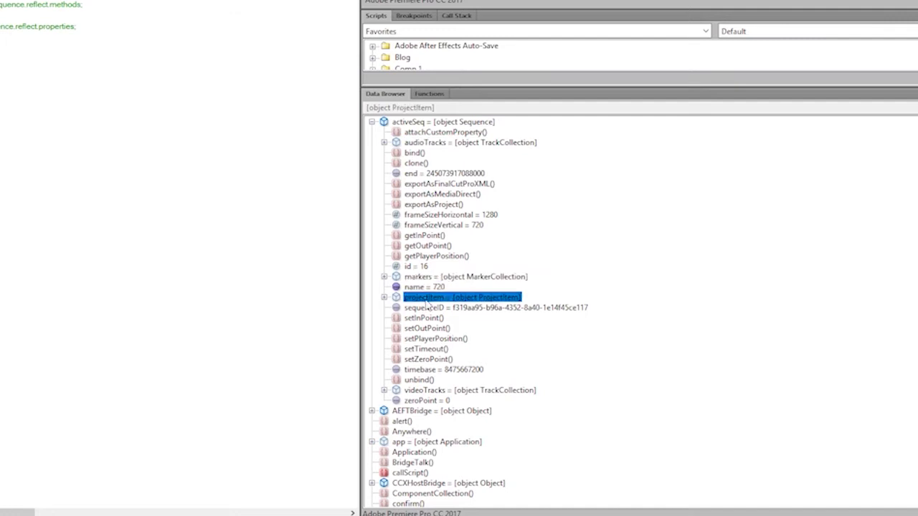
click(428, 393)
Step: Expand videoTracks to inspect its bind() and unbind() methods, then switch to the browser
click(384, 390)
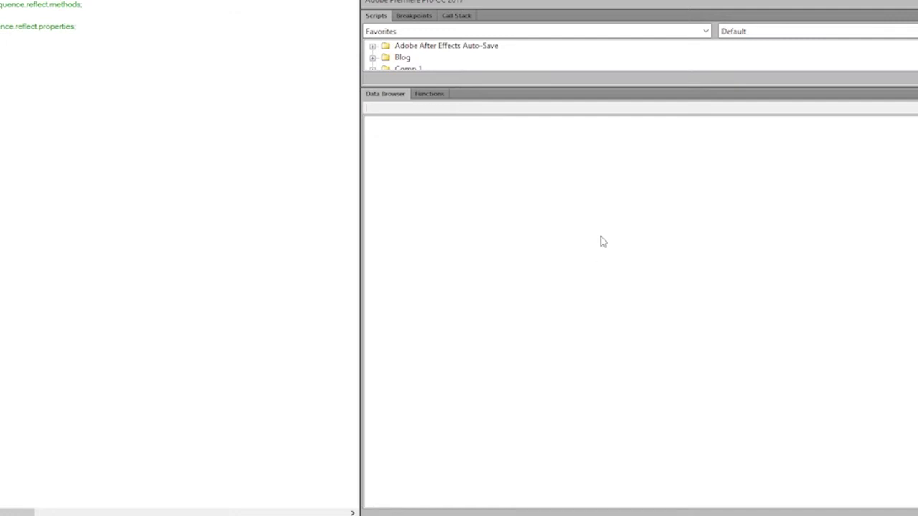
scroll(573, 185, up, 1)
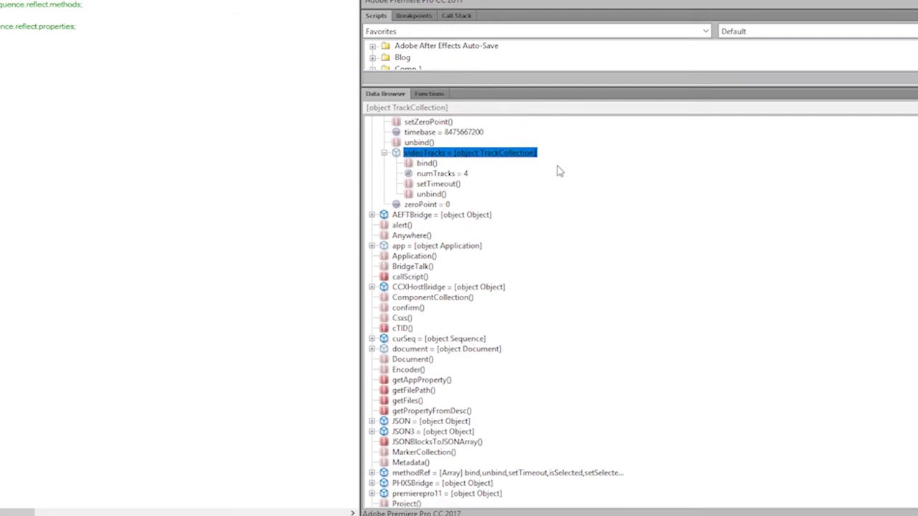
click(426, 164)
click(427, 193)
key(Up)
key(Up)
key(Up)
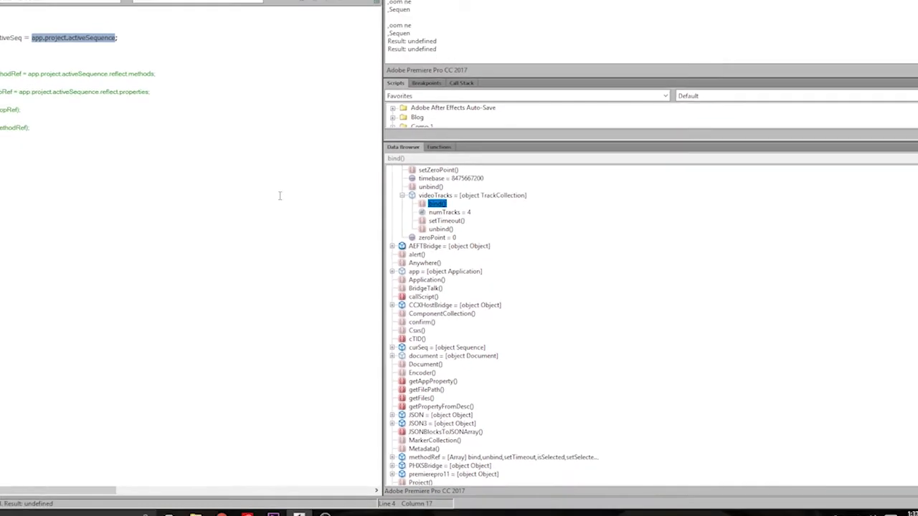
click(221, 514)
click(327, 7)
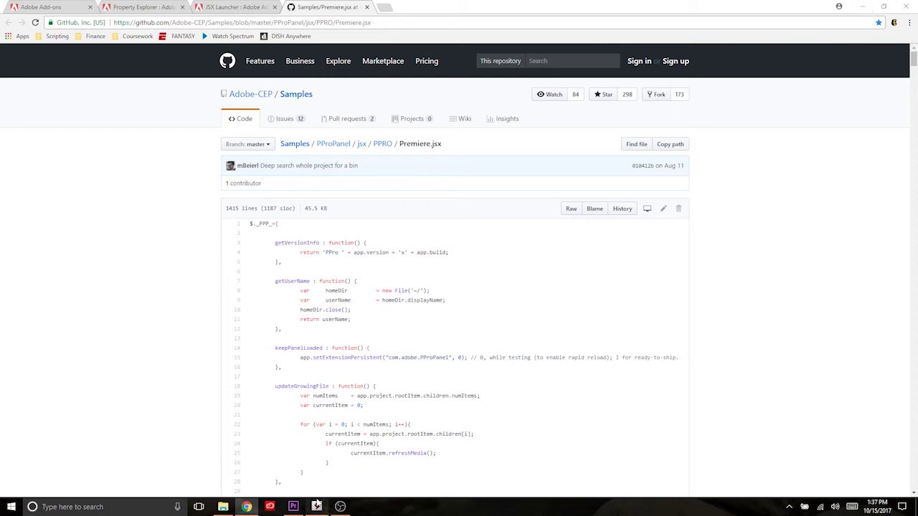
Step: Back in ExtendScript Toolkit, widen the code editor and delete the /* comment opener on line 6
click(316, 507)
click(328, 196)
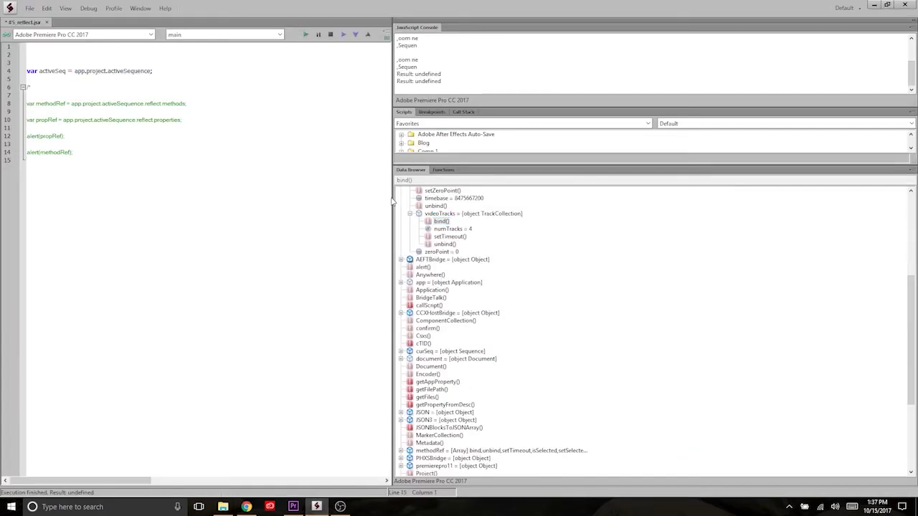
drag(393, 201, 638, 207)
click(236, 109)
click(3, 89)
key(Delete)
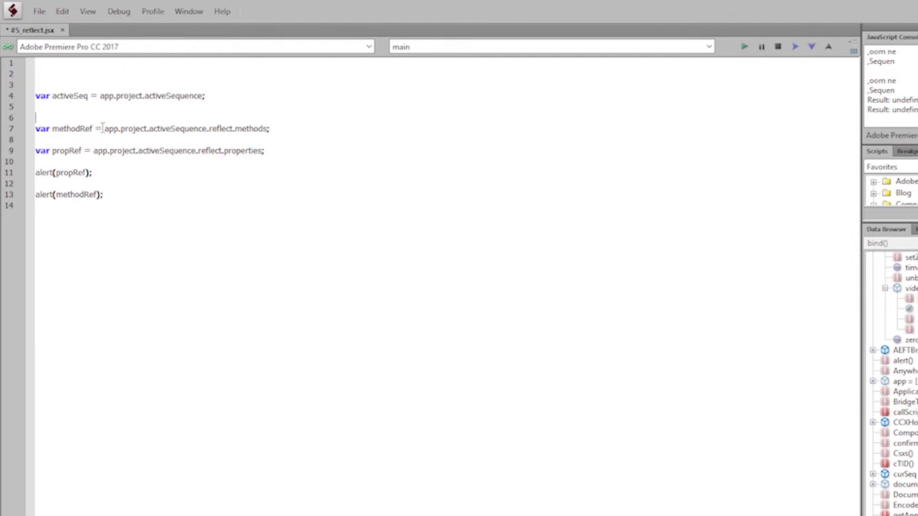
Step: Review the code by highlighting app.project.activeSequence, reflect.methods, reflect.properties and (propRef)
click(98, 96)
key(shift+Up)
shift+click(204, 95)
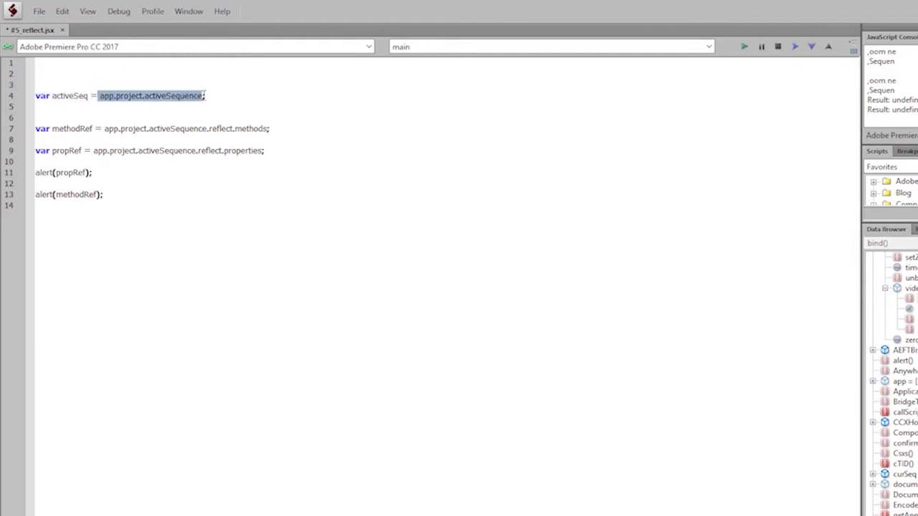
click(305, 137)
drag(208, 129, 267, 132)
drag(199, 151, 263, 151)
click(270, 152)
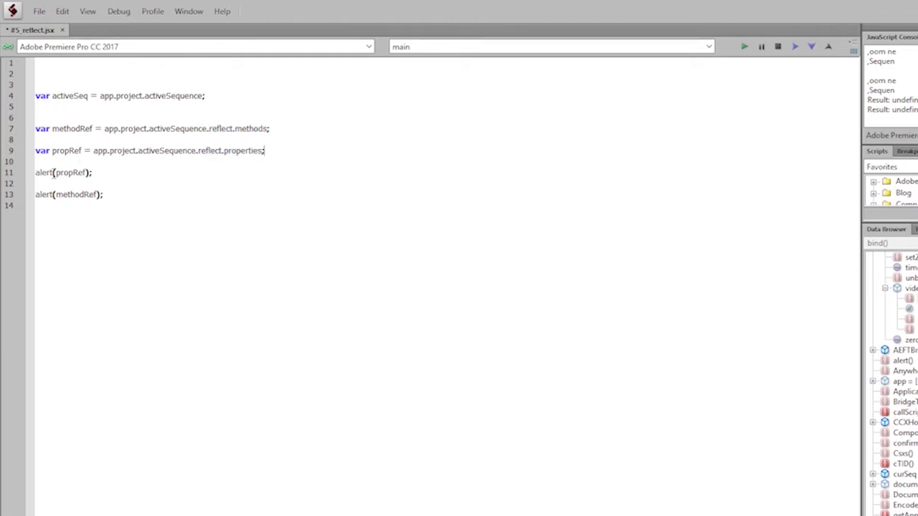
drag(52, 173, 100, 173)
click(136, 186)
Step: Run reflect.jsx in Premiere Pro, then read and dismiss the properties and methods alerts
click(744, 46)
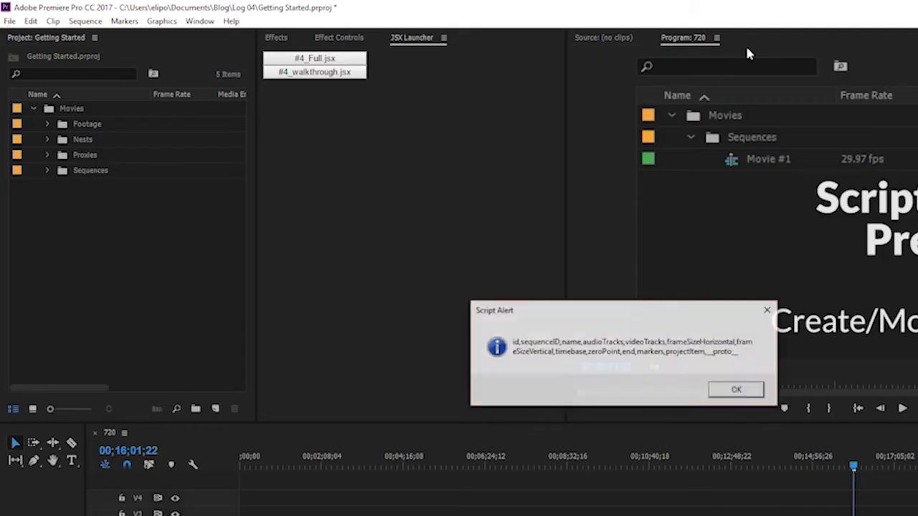
drag(600, 308, 549, 190)
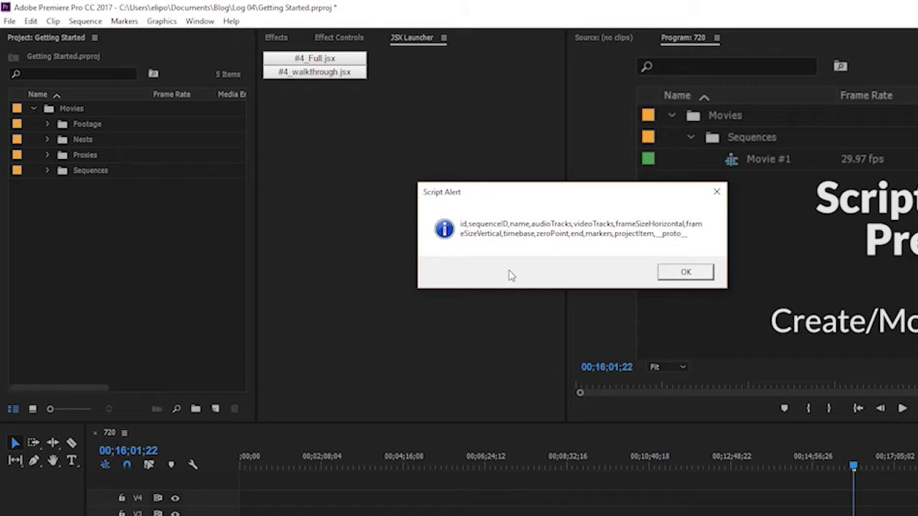
click(697, 271)
drag(677, 301, 559, 156)
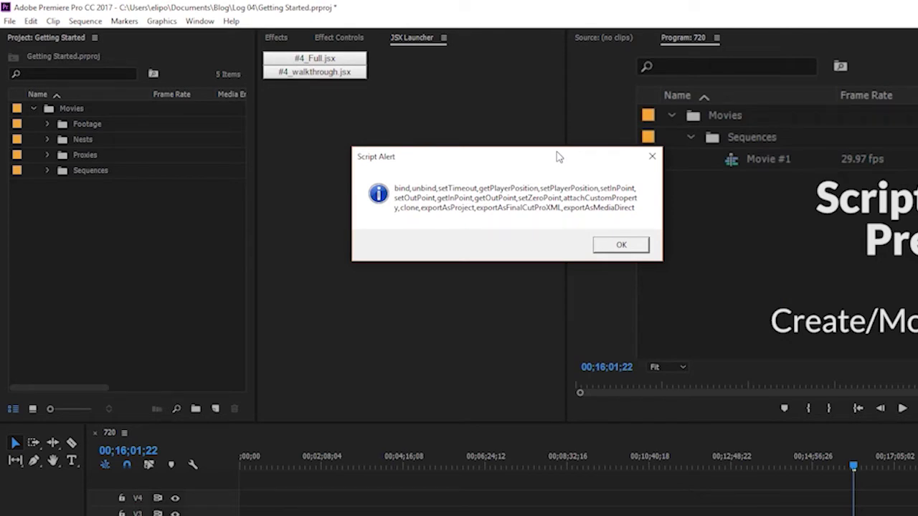
click(619, 243)
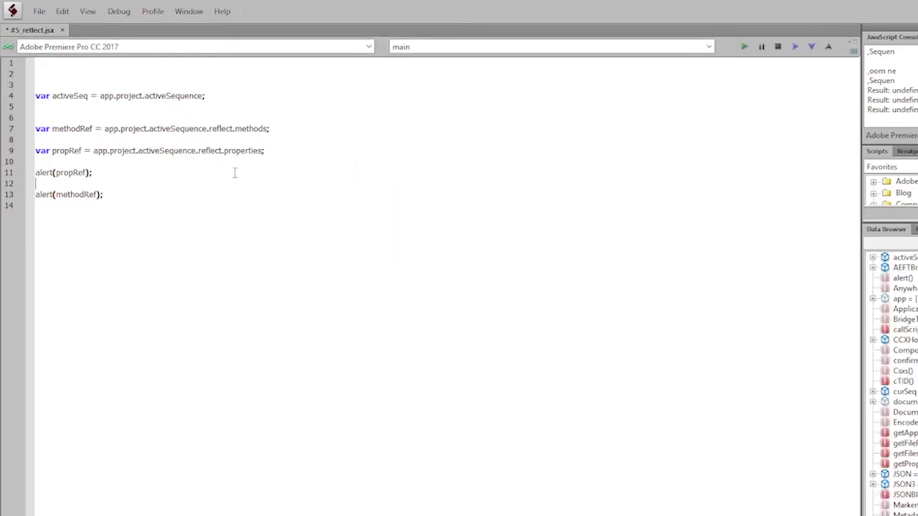
Step: Change lines 7 and 9 of reflect.jsx to reflect on activeSequence.videoTracks[0]
click(207, 130)
text(.)
text(videoTracks)
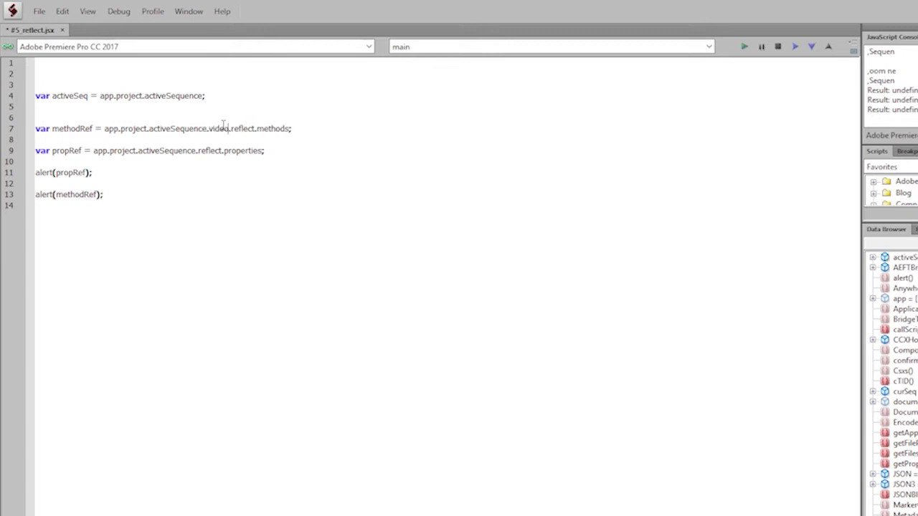
text([0])
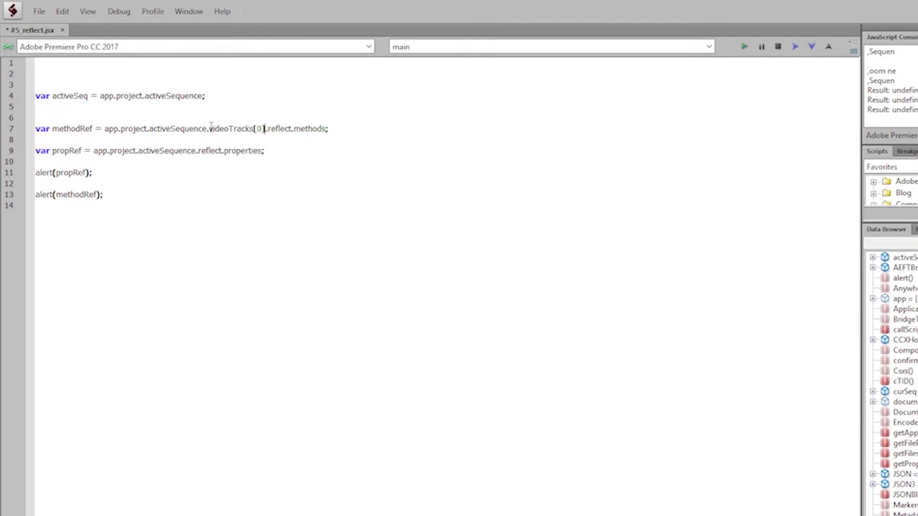
drag(209, 128, 267, 127)
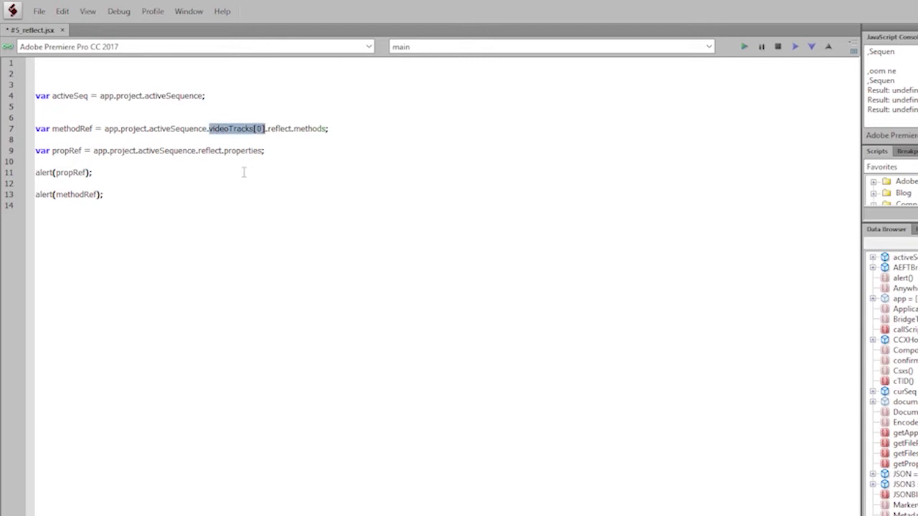
click(195, 150)
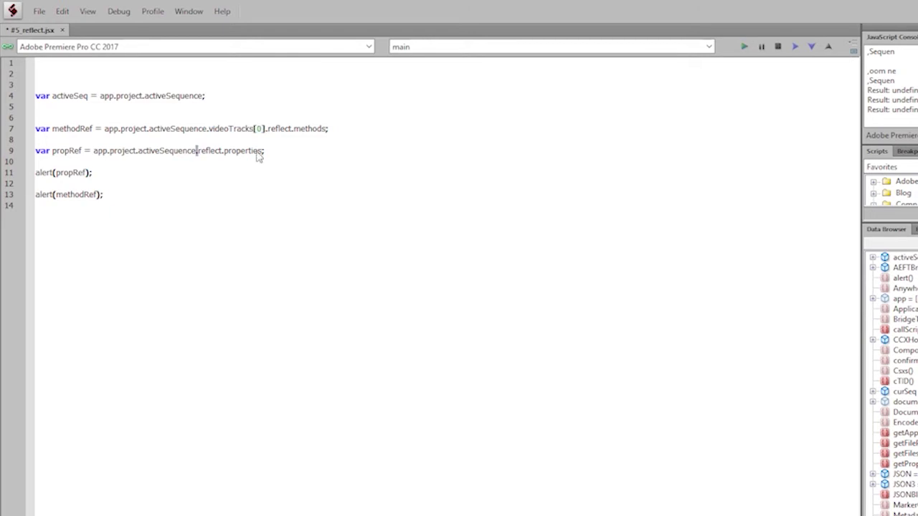
text(.videoTracks[0])
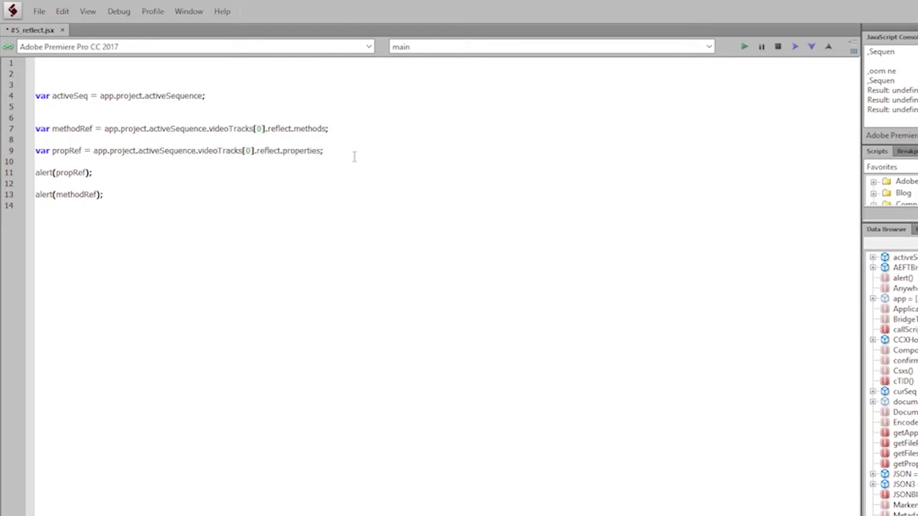
Step: Run the edited reflect.jsx and read the video track's properties and methods alerts in Premiere
click(743, 49)
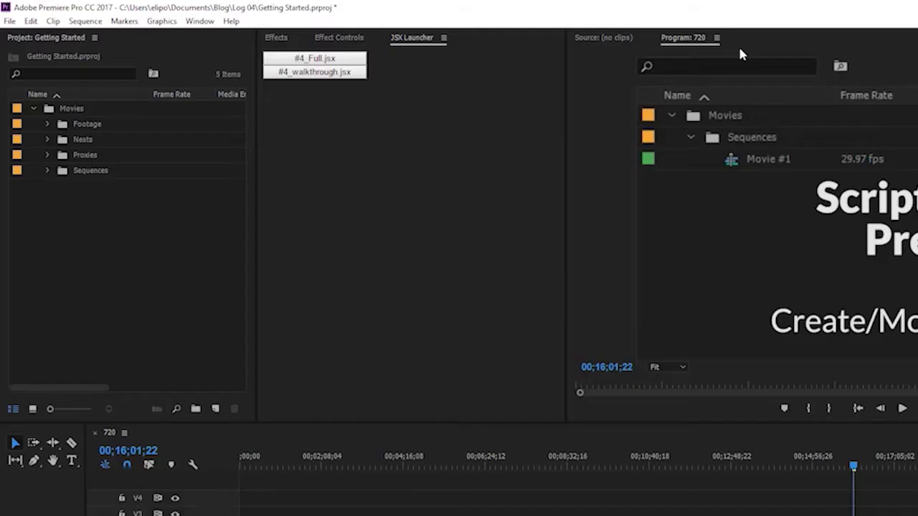
drag(633, 314, 512, 174)
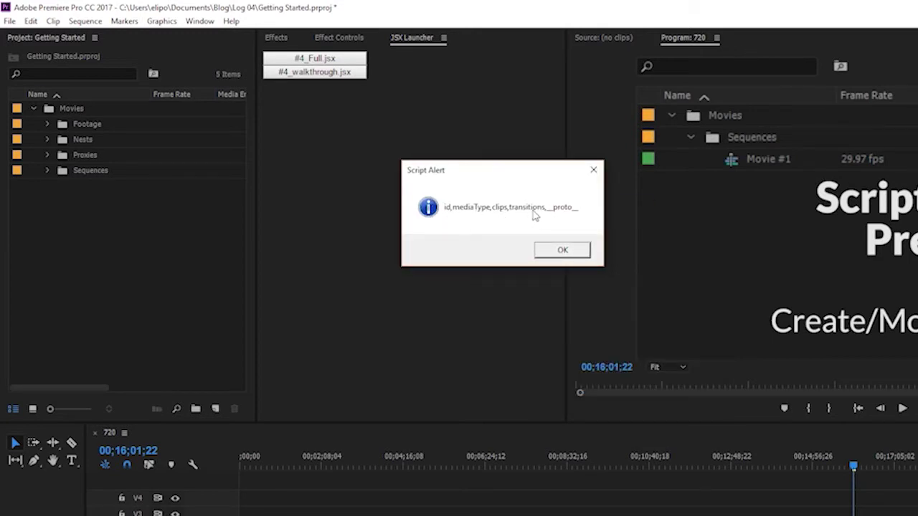
click(563, 249)
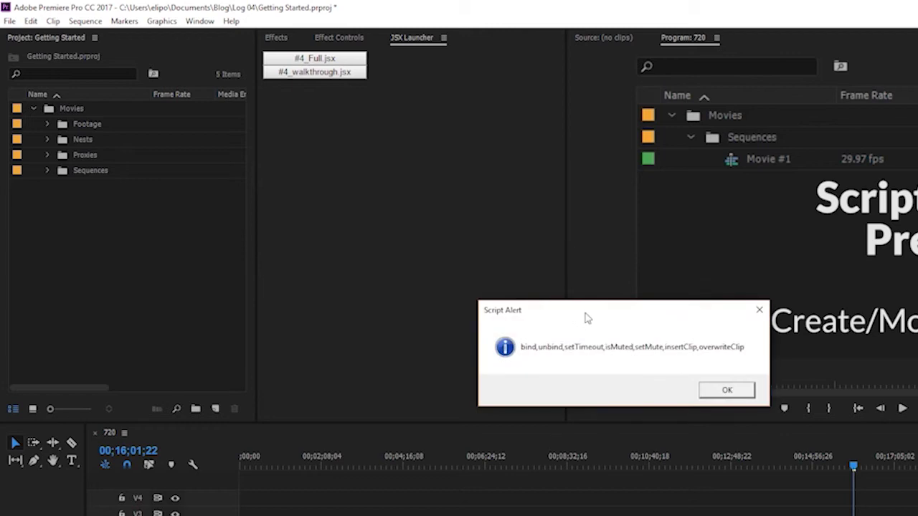
drag(585, 308, 471, 184)
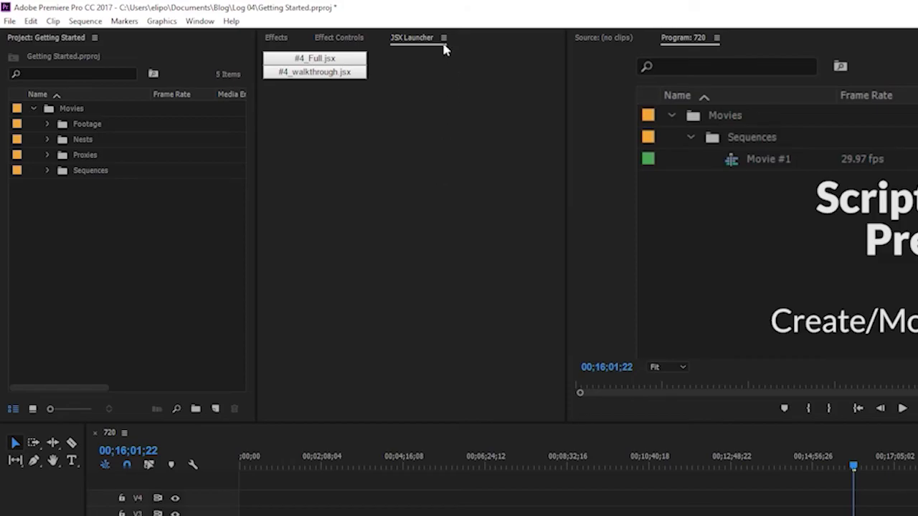
Step: Replace the JSX Launcher panel with PropertyExplorer and enter app.project.activeSequence as the object
click(443, 39)
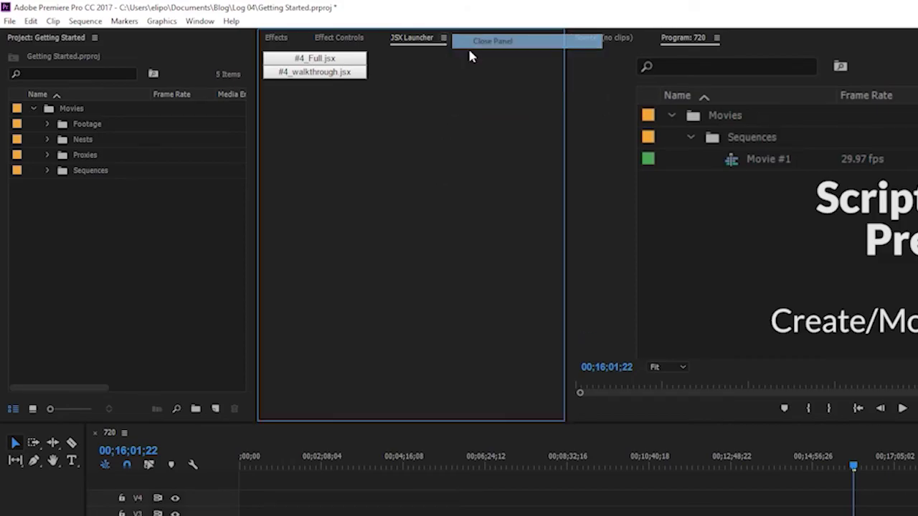
click(474, 39)
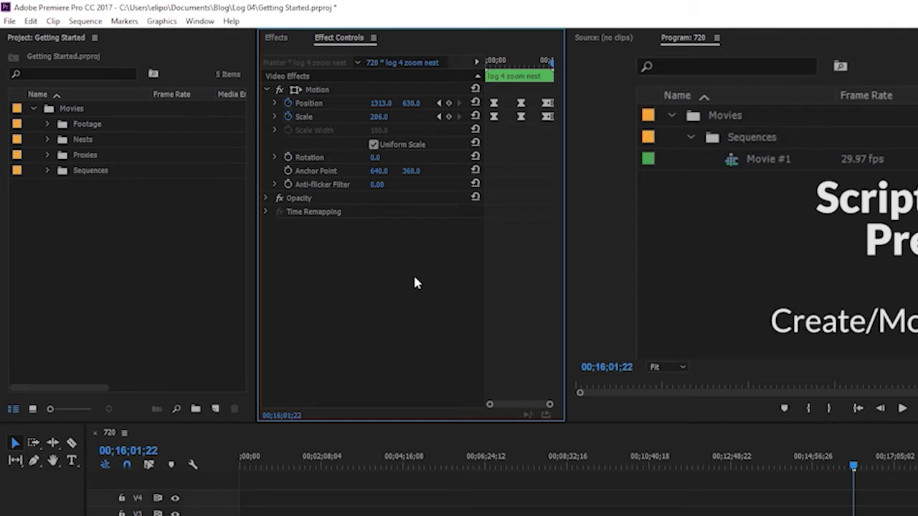
click(199, 21)
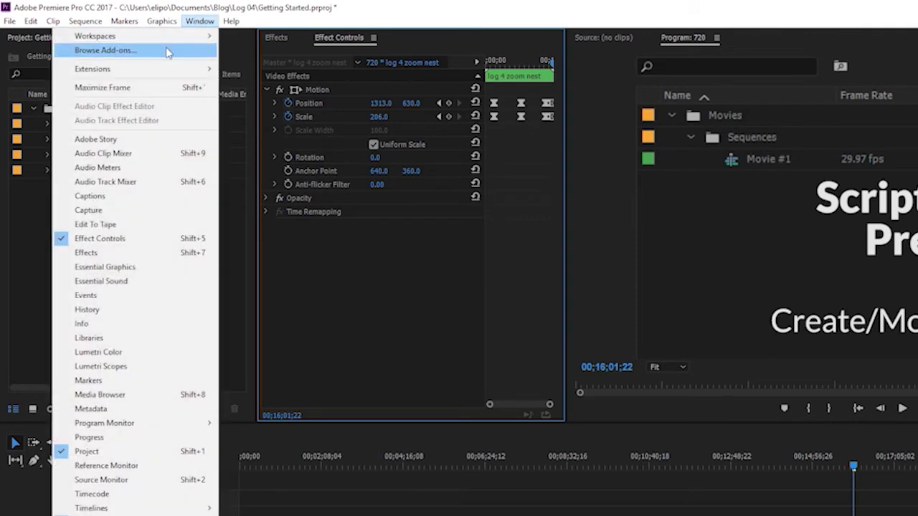
mouse_move(164, 72)
click(323, 198)
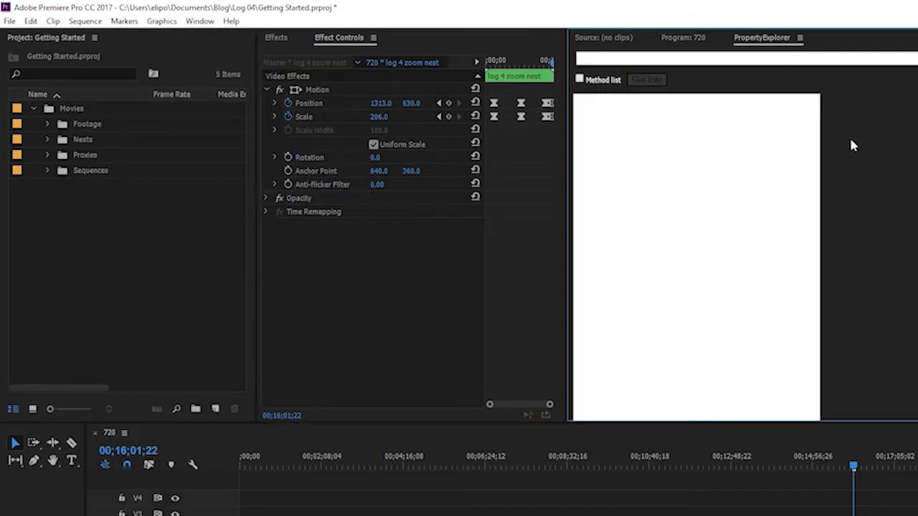
click(774, 60)
text(app p)
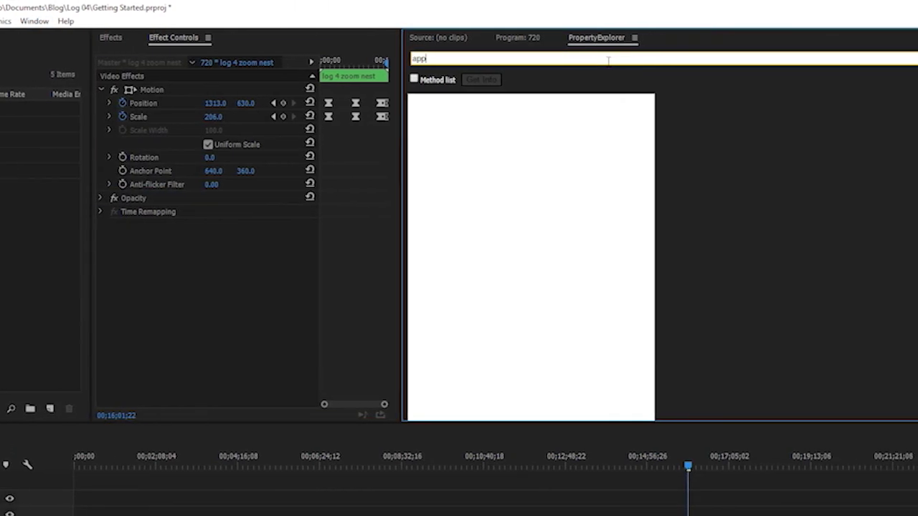
text(roject)
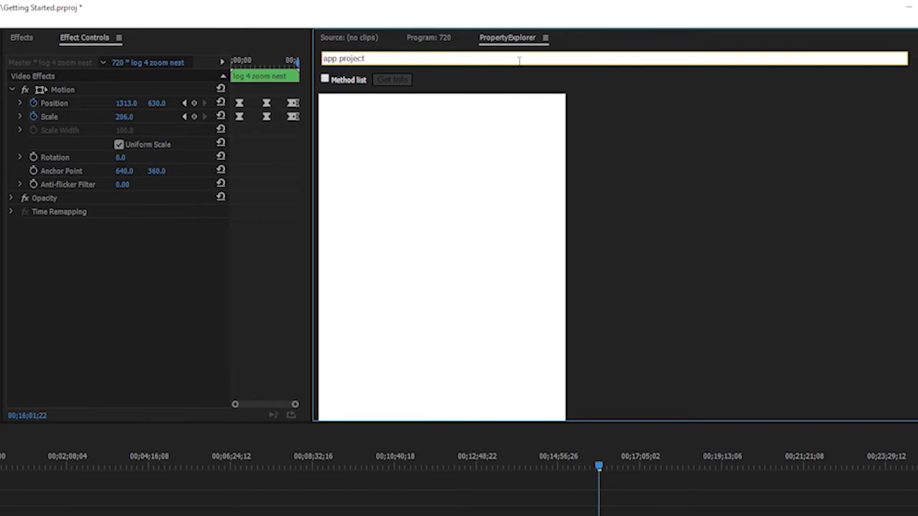
text(.activeSequence;)
Step: Get info on app.project.activeSequence and review its properties, such as audioTracks.numTracks
click(409, 77)
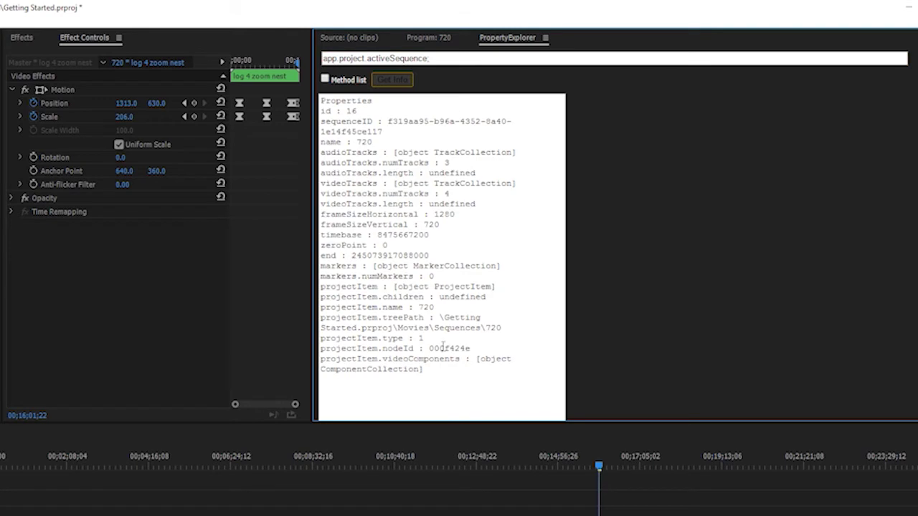
drag(428, 416, 321, 99)
click(732, 227)
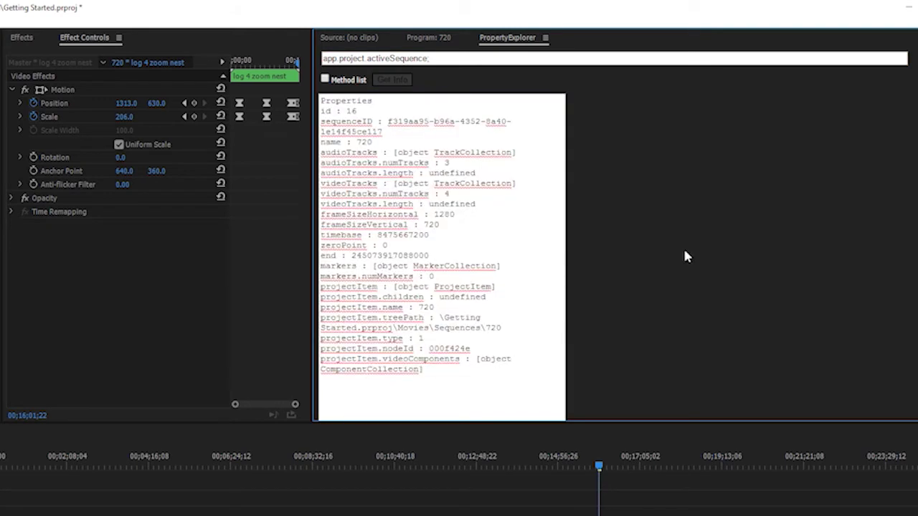
drag(358, 163, 456, 168)
click(390, 179)
click(457, 166)
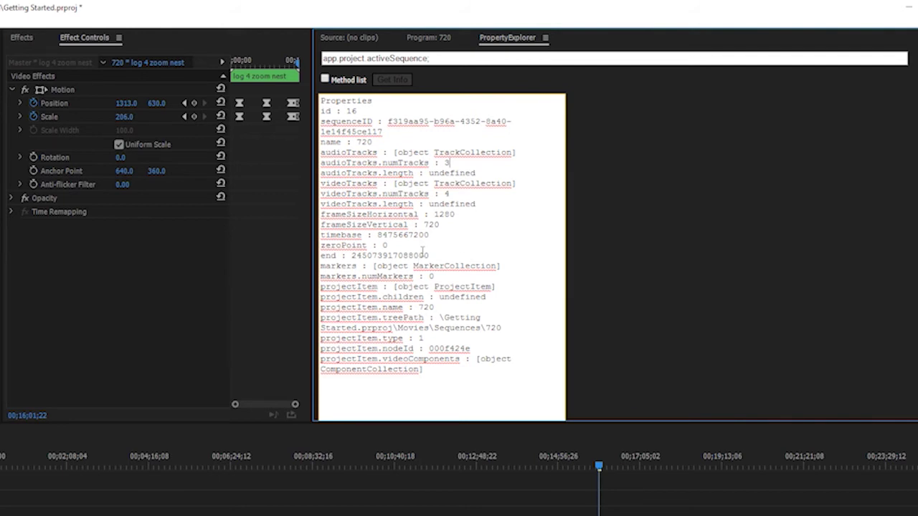
Step: Show the sequence's methods alongside its properties, then turn Method list off again
click(325, 79)
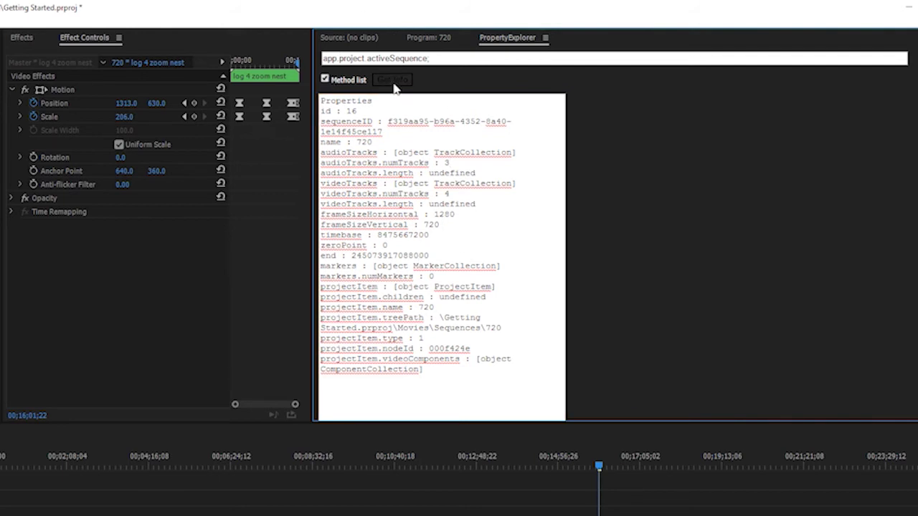
click(403, 84)
click(428, 256)
shift+click(320, 100)
click(746, 193)
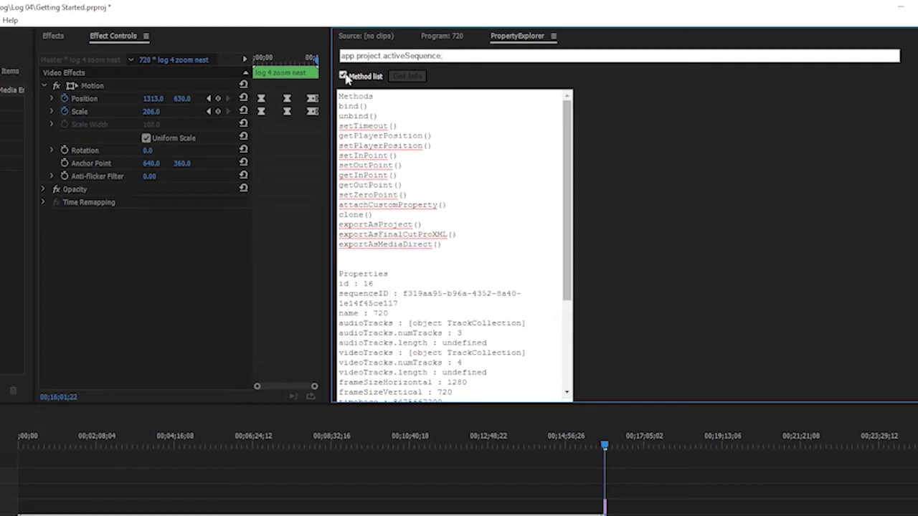
click(344, 76)
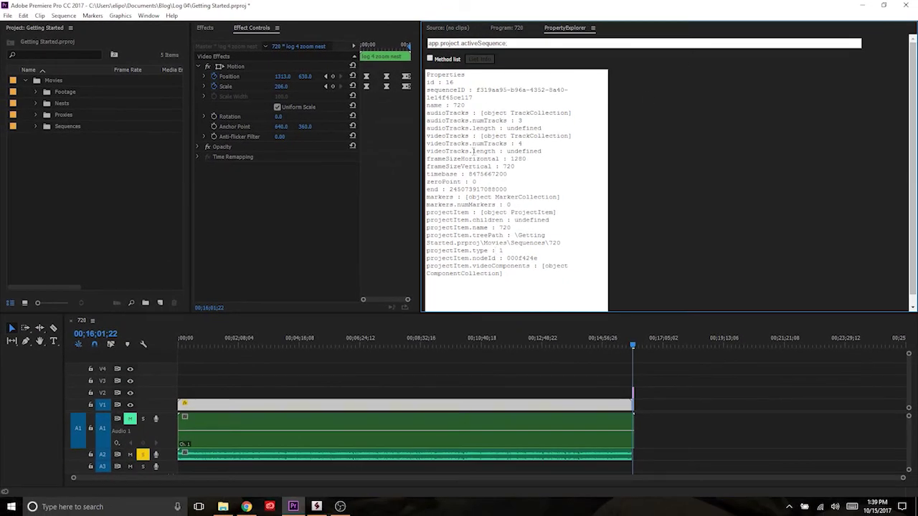
Step: Extend the expression to activeSequence.videoTracks[0] and get info, showing its clips entry
triple_click(473, 151)
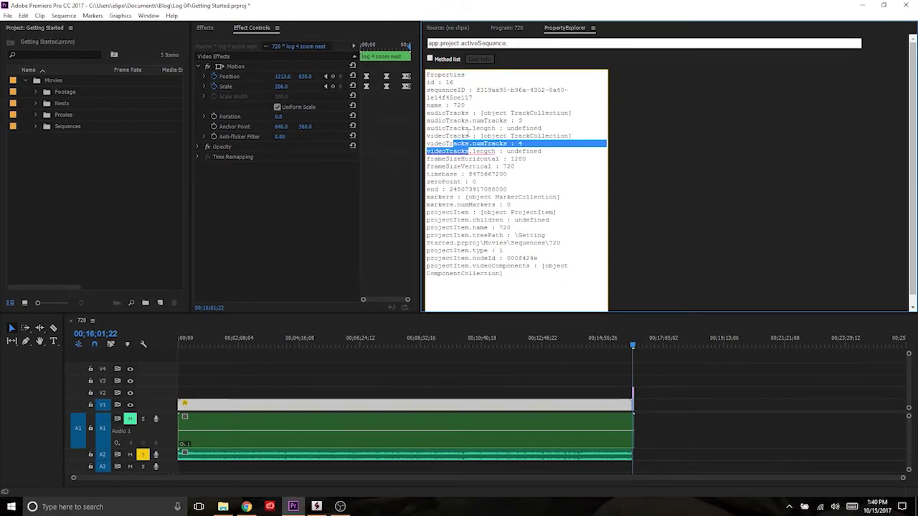
click(526, 43)
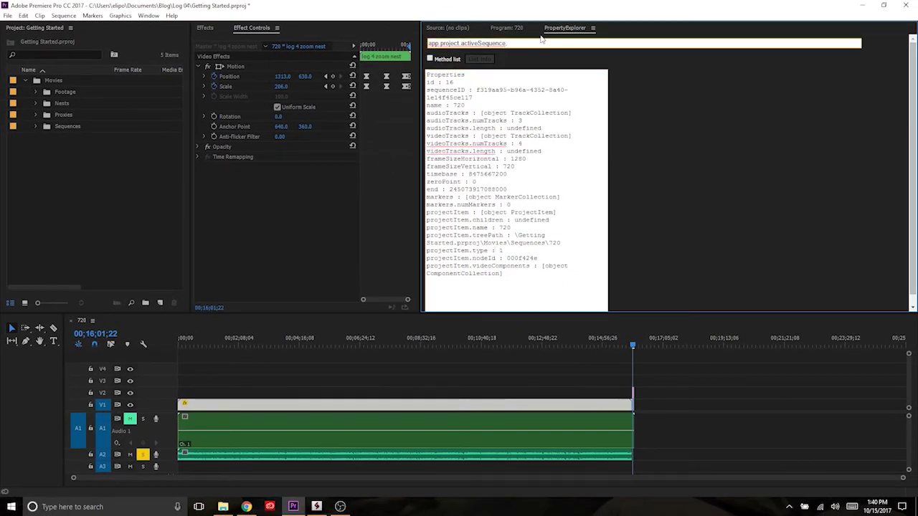
text(.videoTracks[0)
click(243, 382)
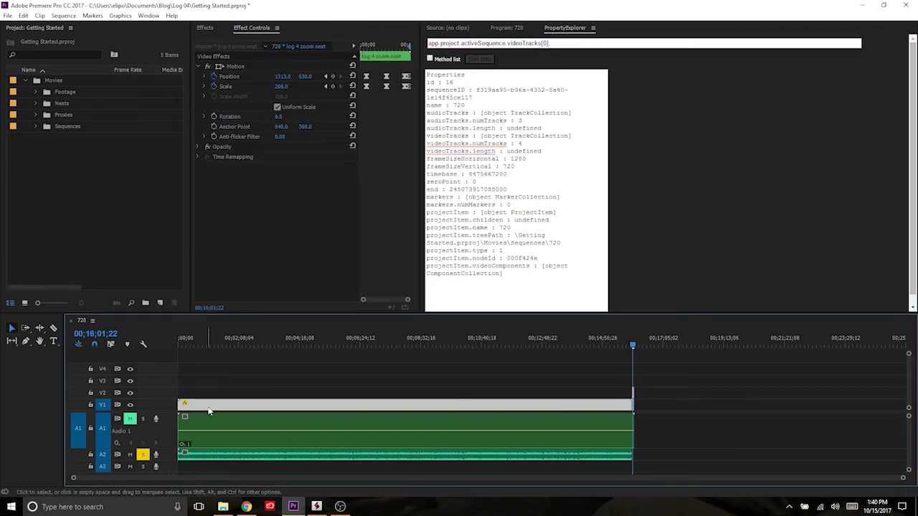
click(479, 58)
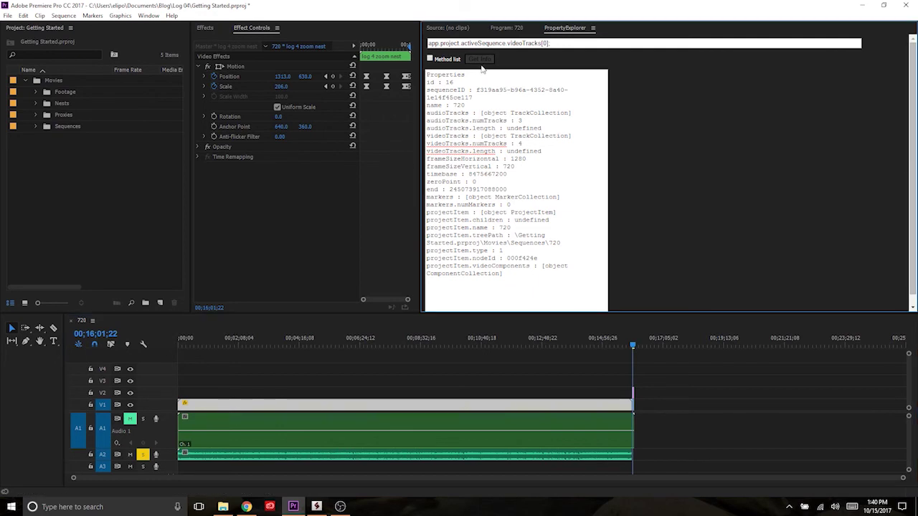
double_click(435, 112)
click(615, 60)
Step: Select each of the two clips on track V1 to match the clips count of 2
click(563, 44)
click(436, 363)
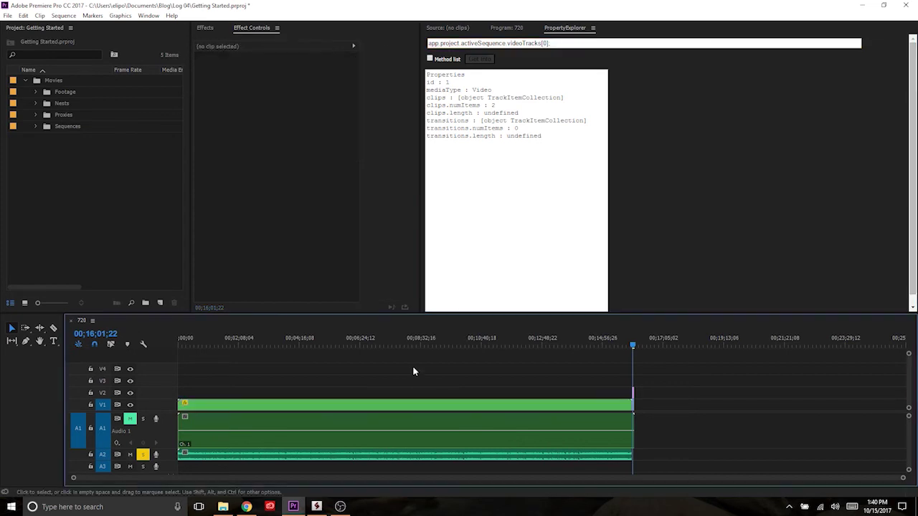
drag(436, 363, 748, 402)
click(748, 402)
click(223, 405)
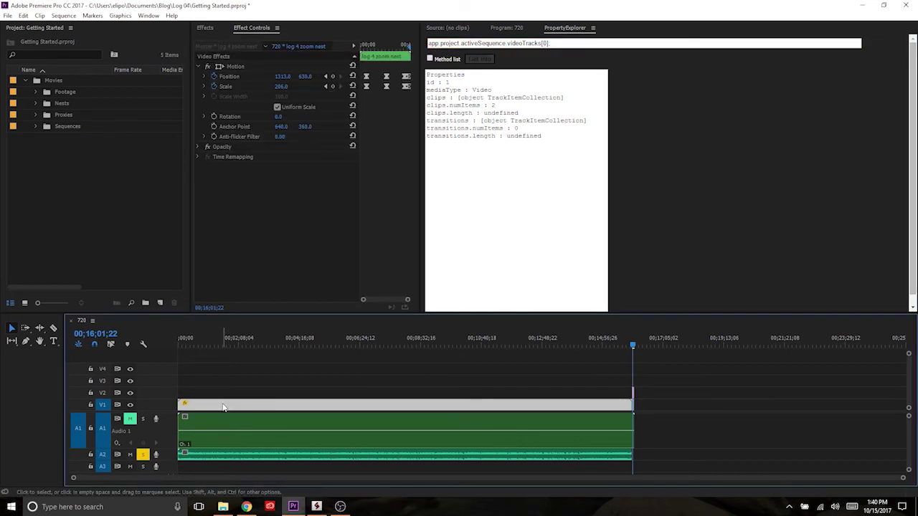
click(637, 404)
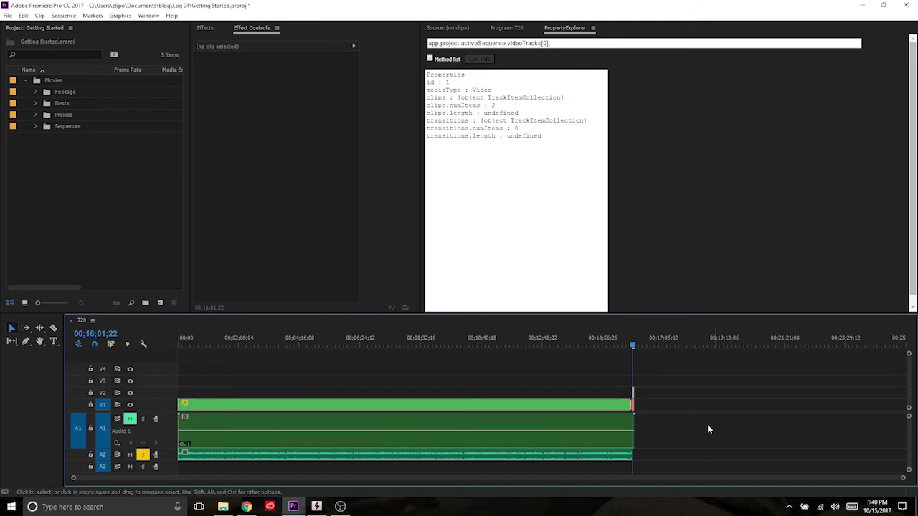
click(667, 399)
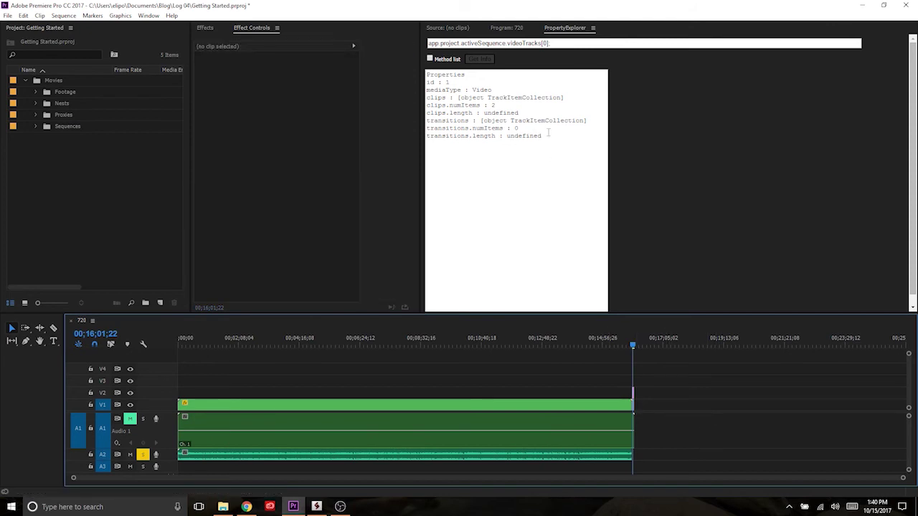
click(549, 44)
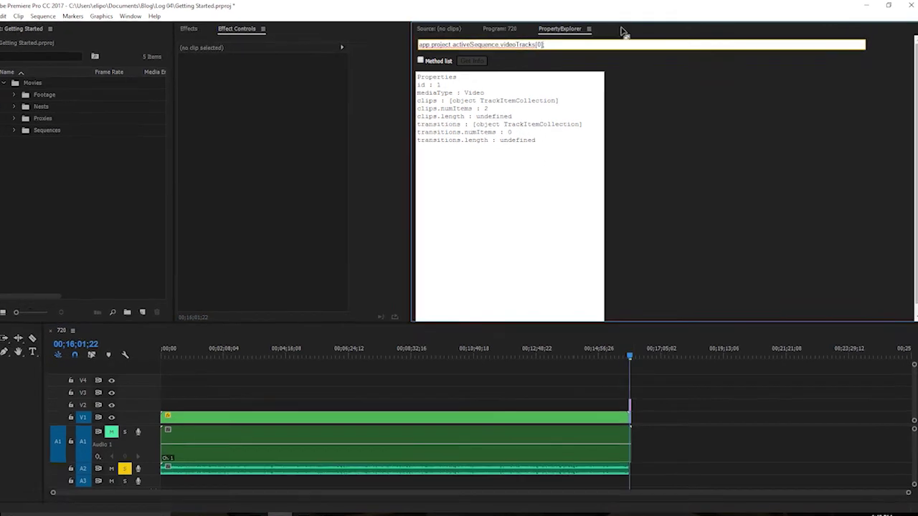
Step: Append .clips[0]; to the expression and run Get Info on the first clip
text(.clips[])
key(Left)
text(0)
key(End)
text(;)
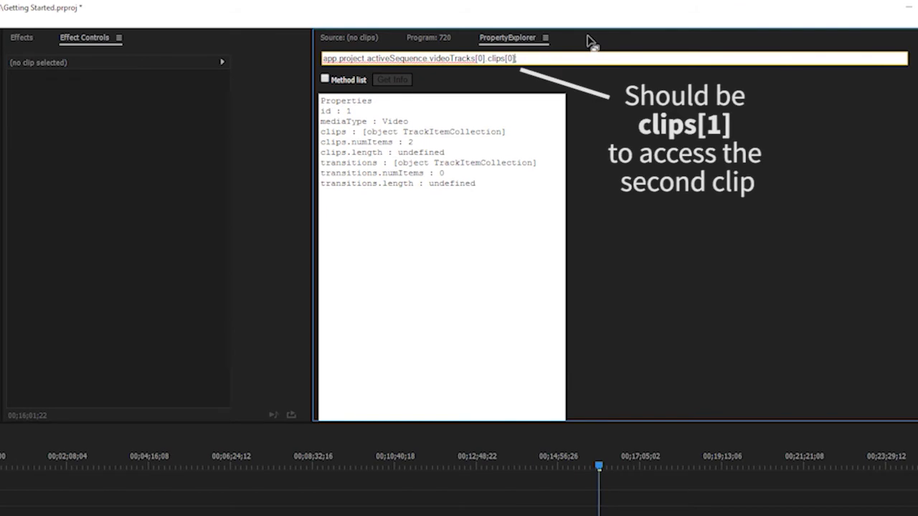
key(Return)
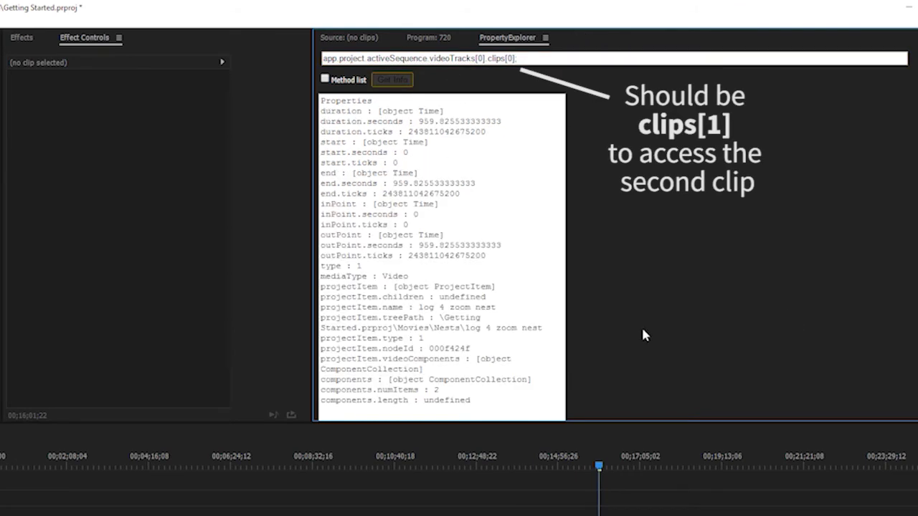
Step: Review the clip's properties, including start.ticks and the components entry with 2 items
click(386, 204)
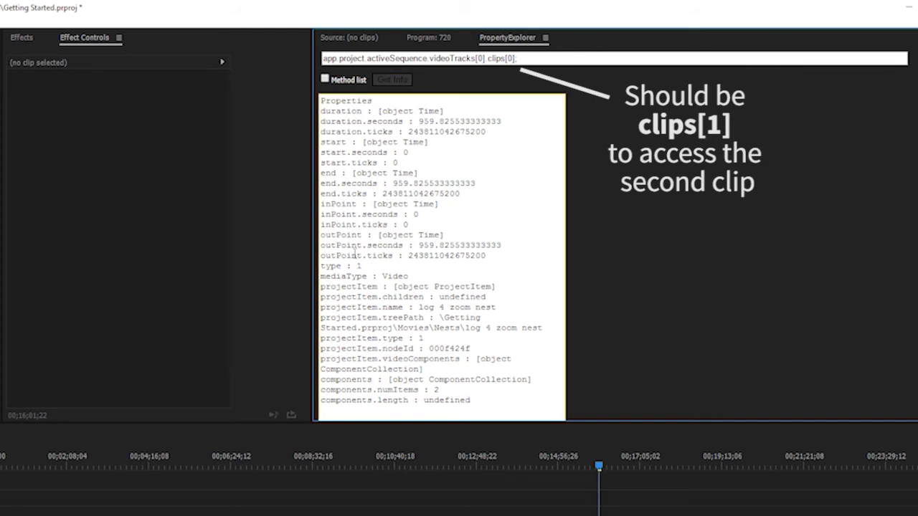
drag(367, 163, 379, 162)
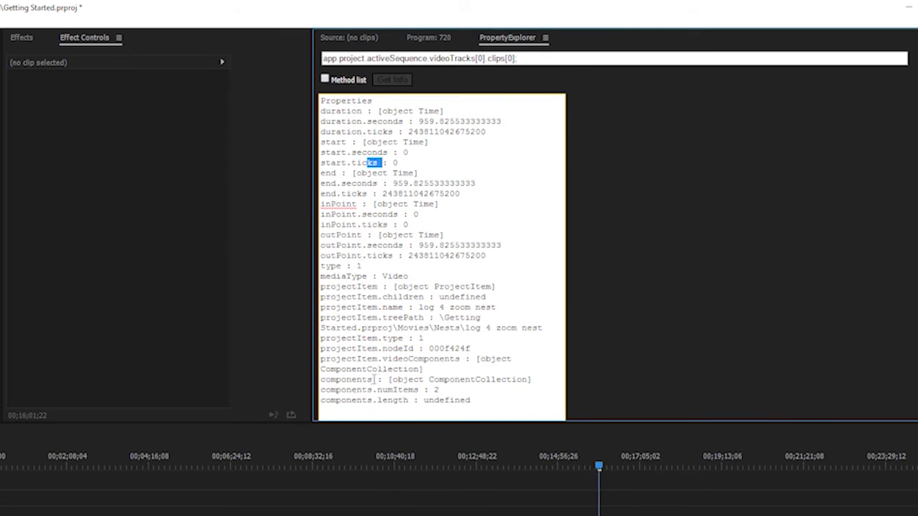
click(608, 468)
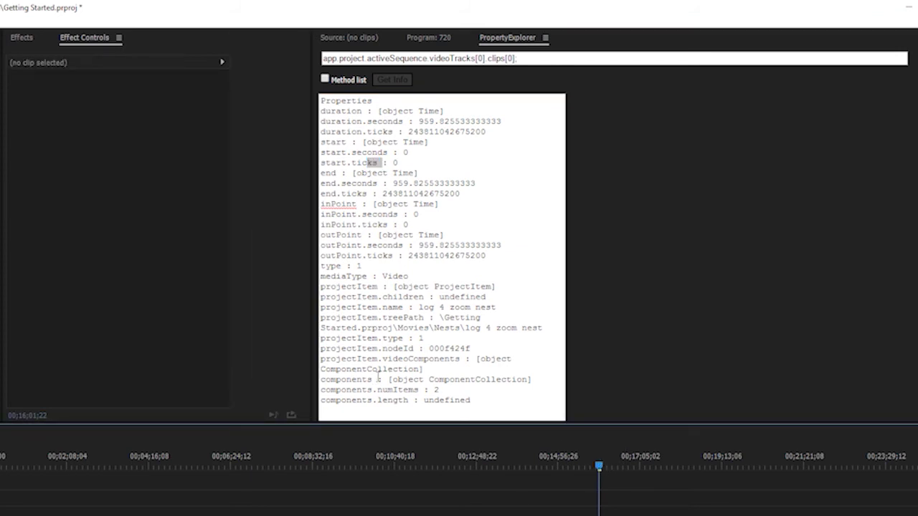
drag(373, 379, 330, 379)
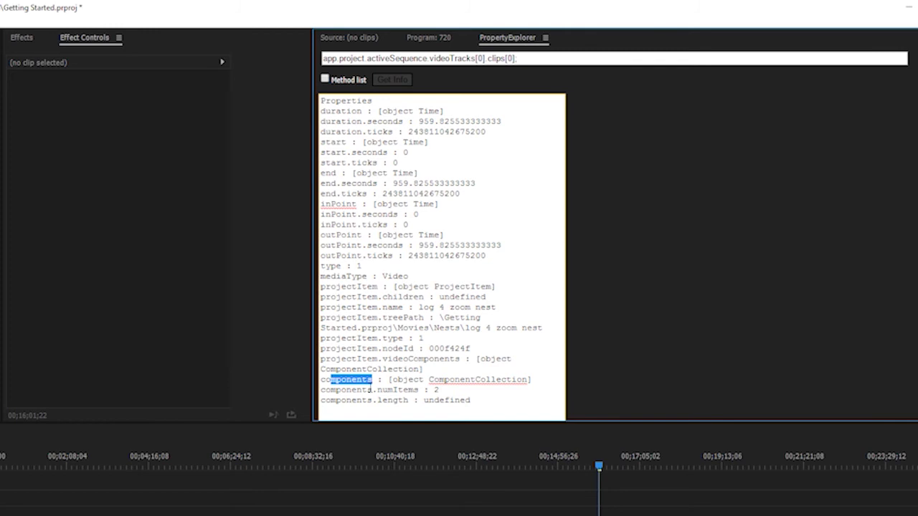
Step: Retarget the expression to .components[0]; and get info, revealing displayName Opacity
click(565, 58)
key(BackSpace)
text(;)
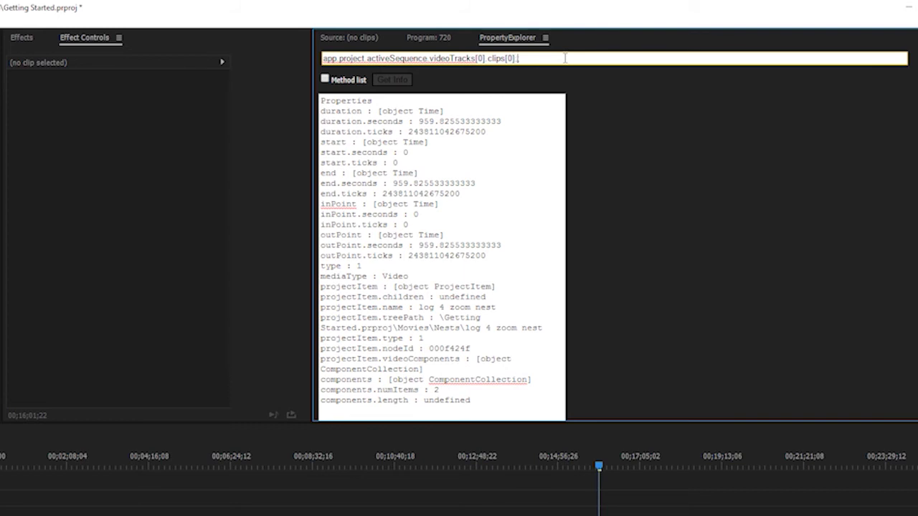
key(BackSpace)
text(.components;)
key(BackSpace)
text([0];)
click(393, 81)
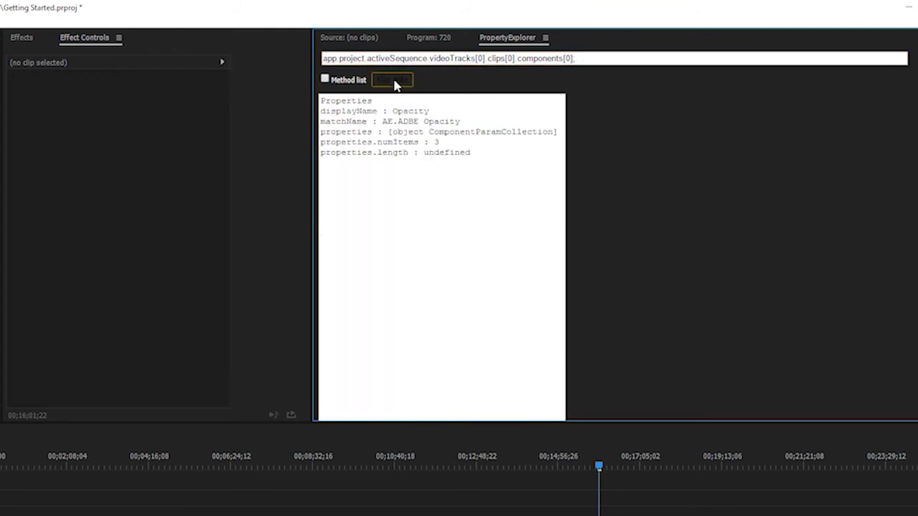
drag(430, 113, 320, 111)
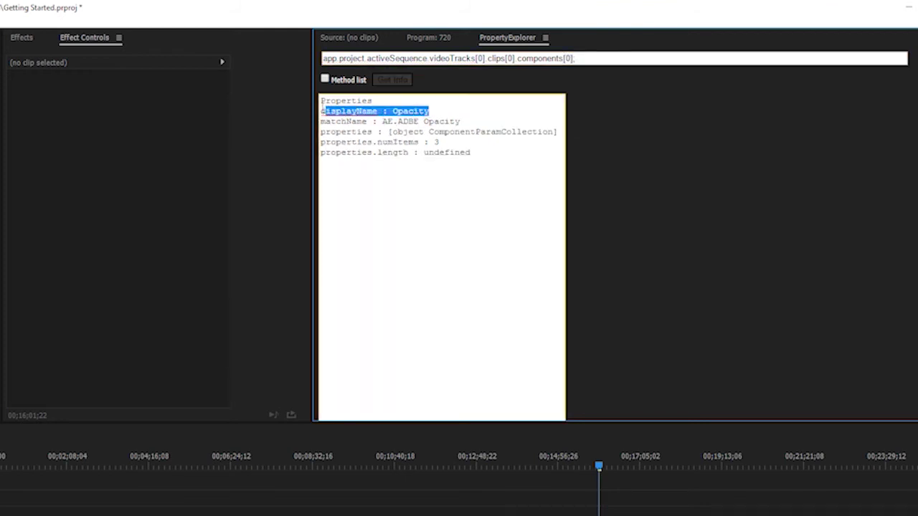
drag(407, 111, 422, 101)
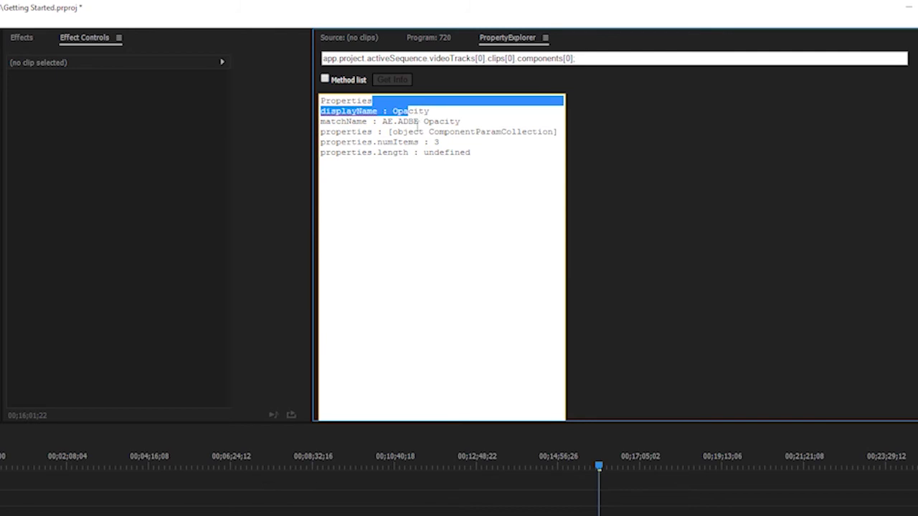
Step: Enable Method list and refresh to show the component's bind(), unbind() and setTimeout() methods
click(417, 123)
click(325, 78)
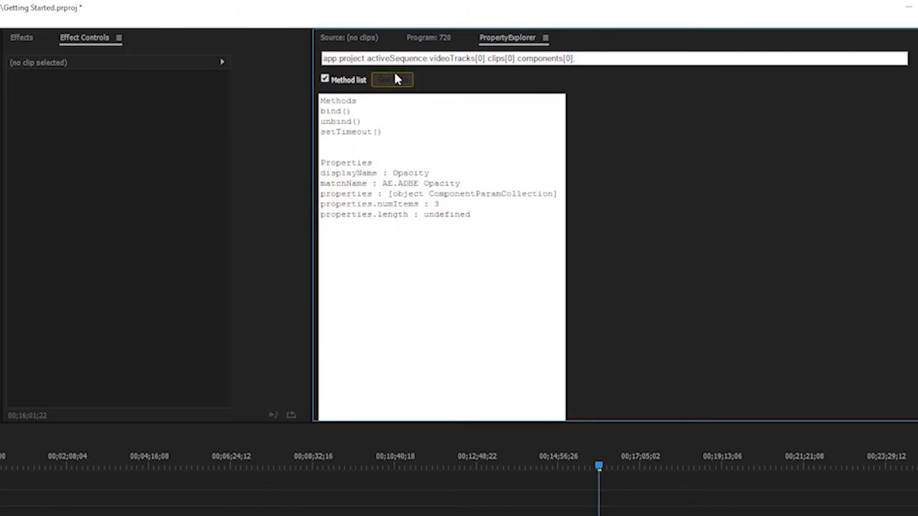
drag(385, 145, 321, 100)
click(425, 148)
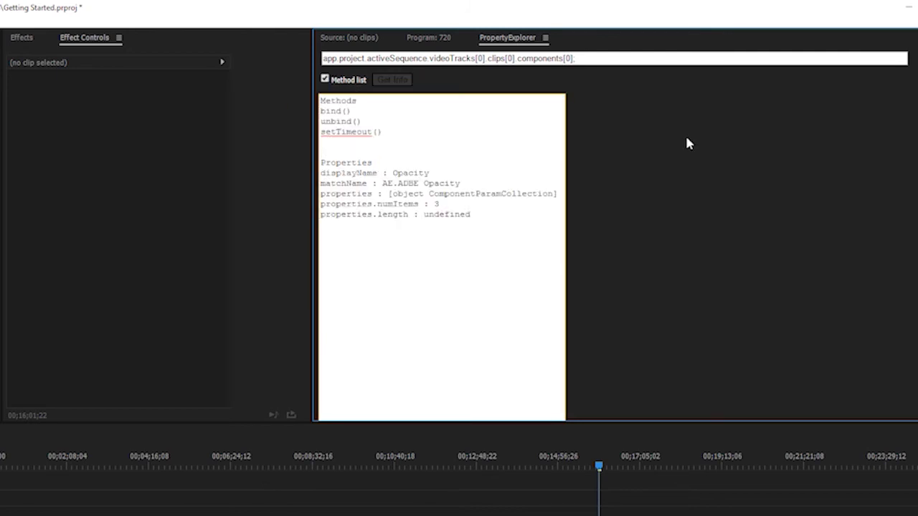
drag(370, 205, 325, 193)
click(574, 58)
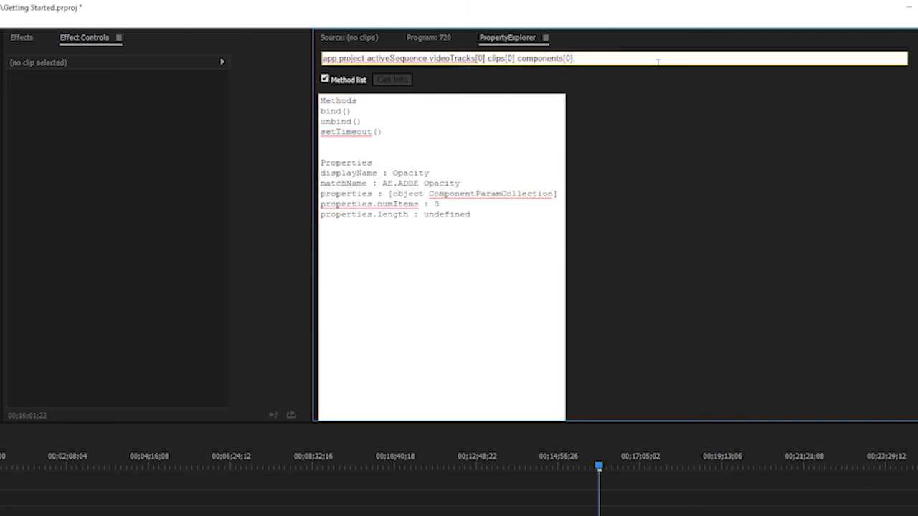
Step: Append .properties to the expression and get info on the Opacity component's parameters
text(.properties[)
key(BackSpace)
click(392, 79)
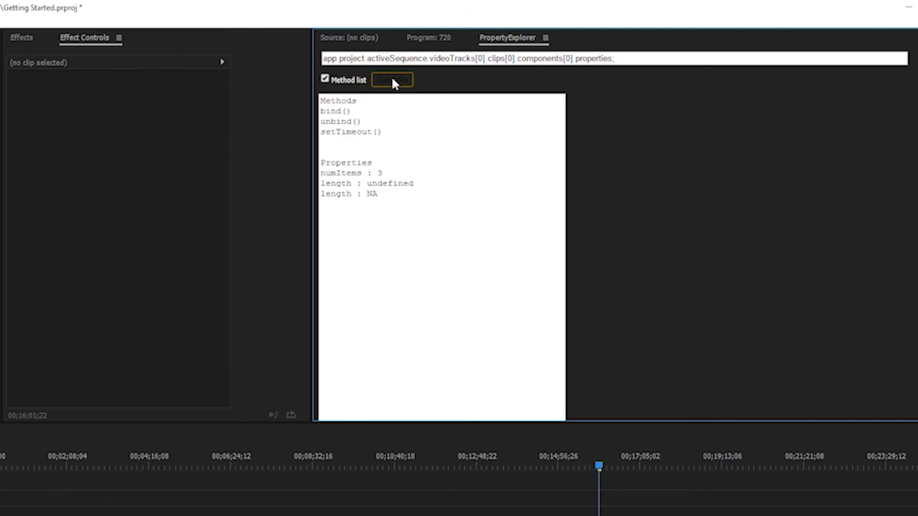
click(635, 56)
Step: Inspect properties[0], the Opacity parameter, and review its addKey(), getValue() and setValue() methods
text([0];)
click(391, 79)
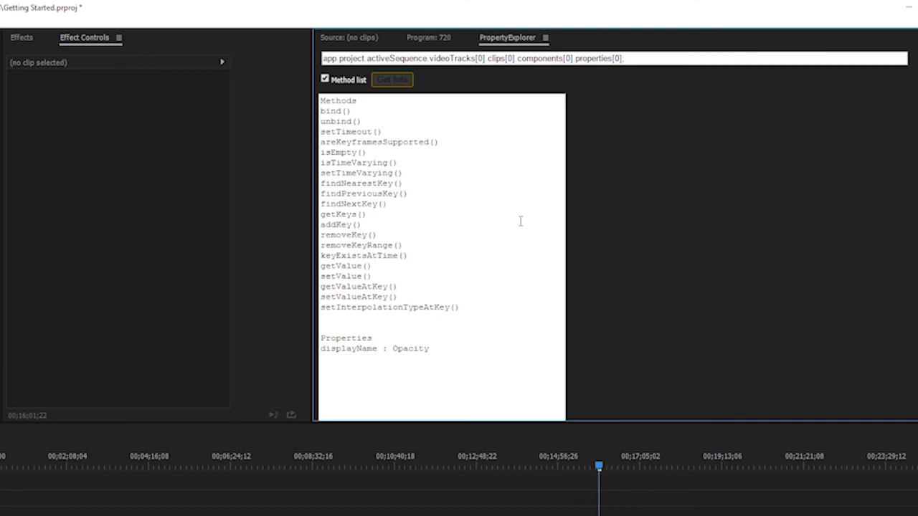
drag(429, 349, 337, 350)
click(367, 356)
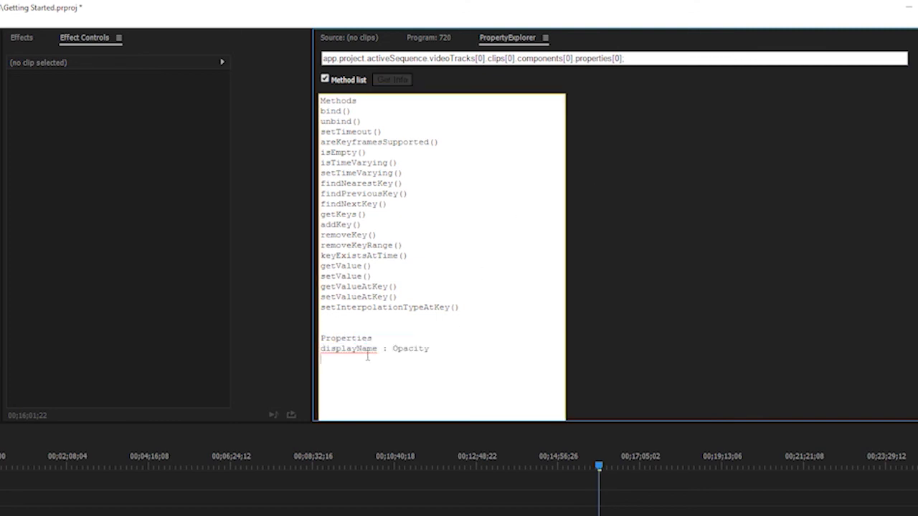
click(336, 229)
drag(362, 277, 311, 258)
click(342, 266)
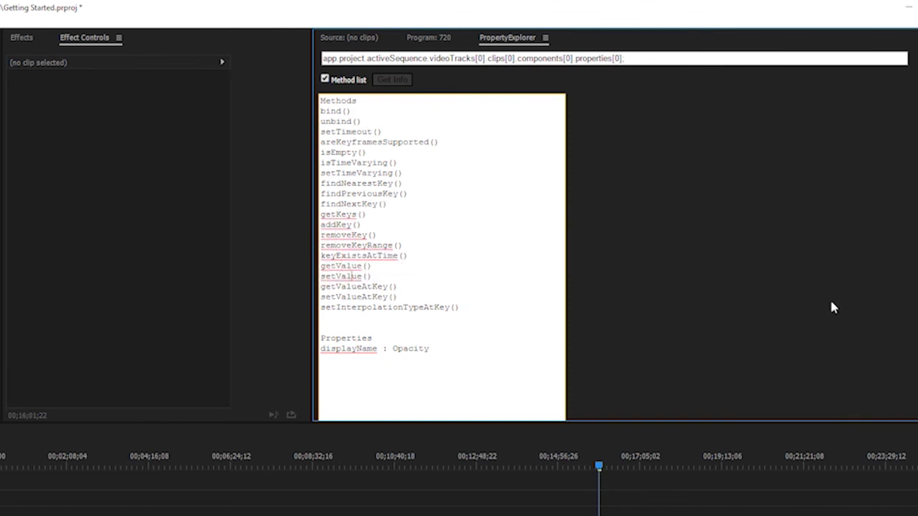